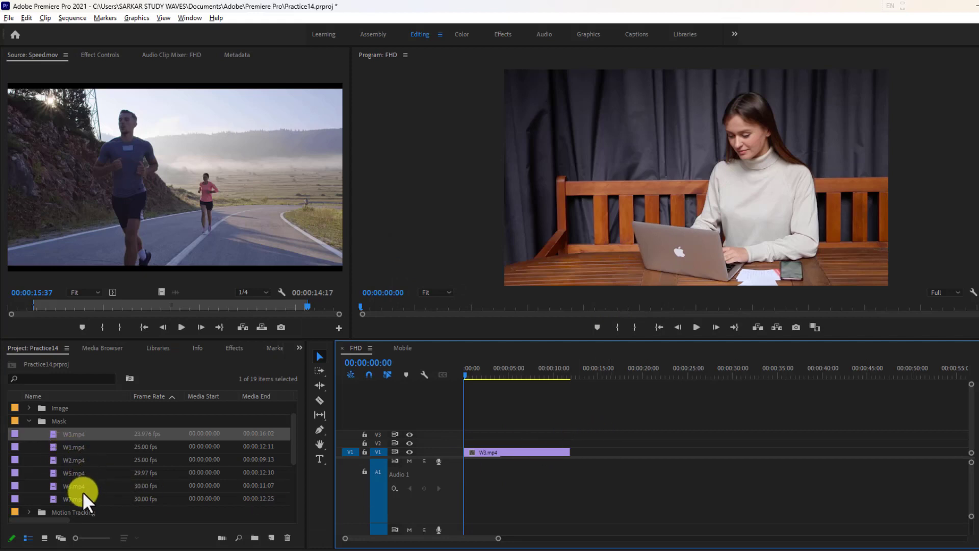
Add W7.mp4 to V1 after W3.mp4, move it further along to leave a gap, and enlarge the video tracks.
left_click_drag(77, 501, 572, 454)
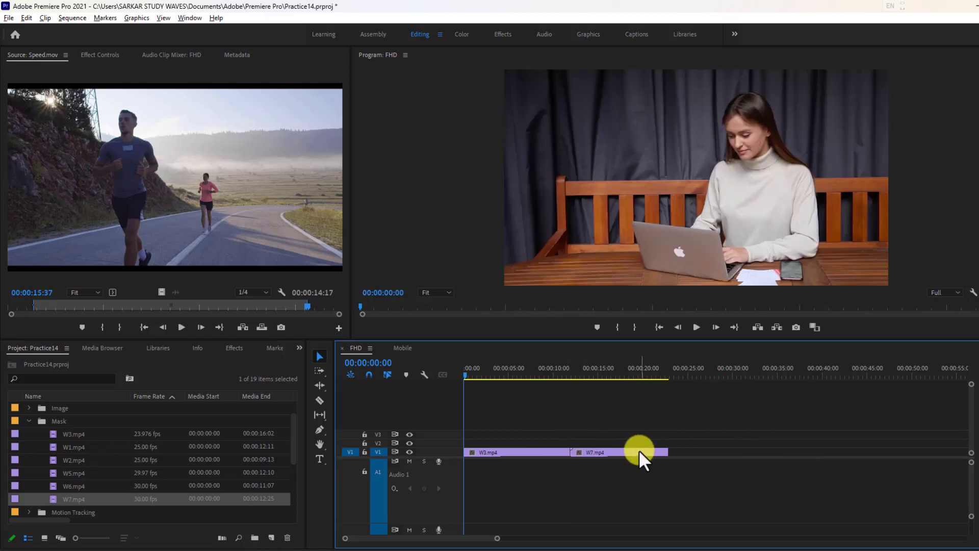
left_click_drag(639, 450, 736, 451)
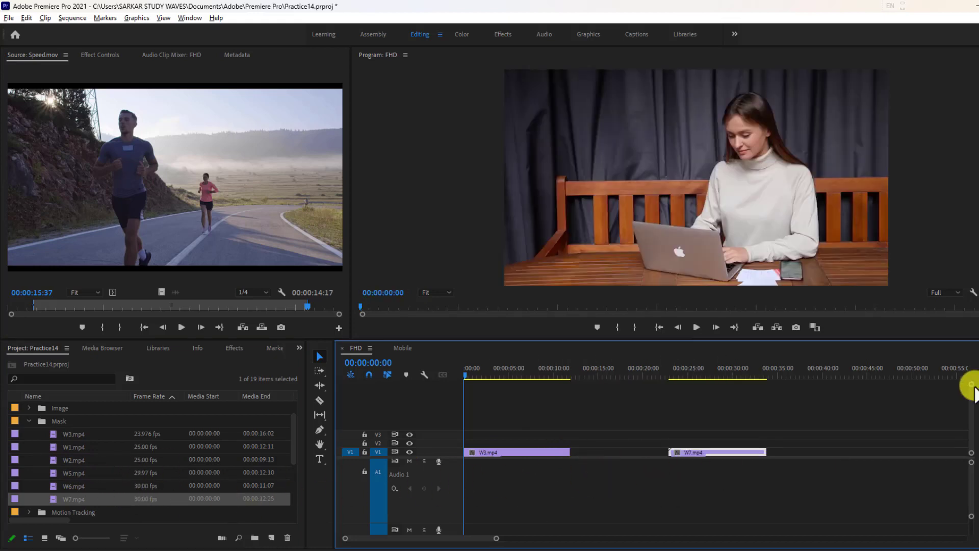
left_click_drag(972, 392, 972, 377)
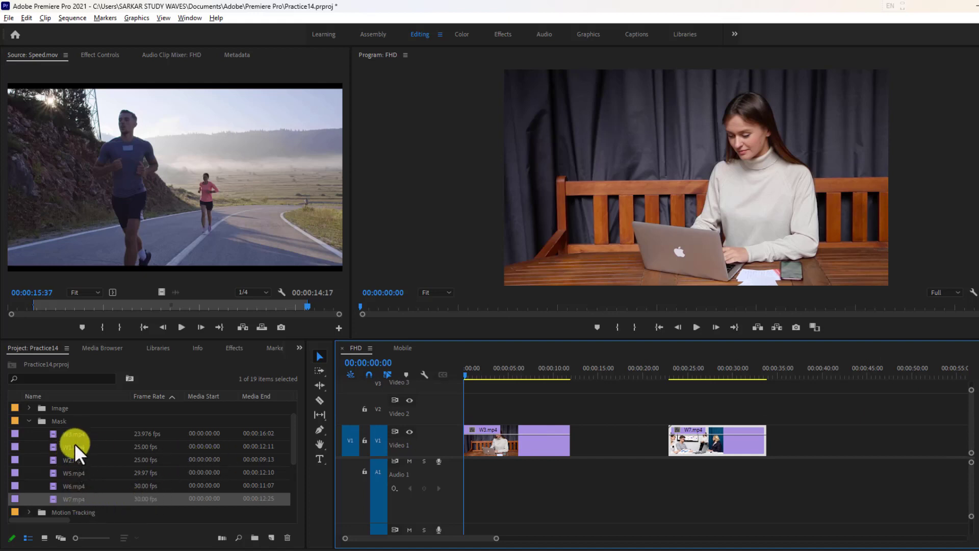
Place W1.mp4 directly after W3.mp4 on V1 and position W7.mp4 against its end without a gap.
left_click_drag(75, 443, 564, 411)
left_click_drag(739, 453, 715, 434)
left_click_drag(657, 421, 694, 438)
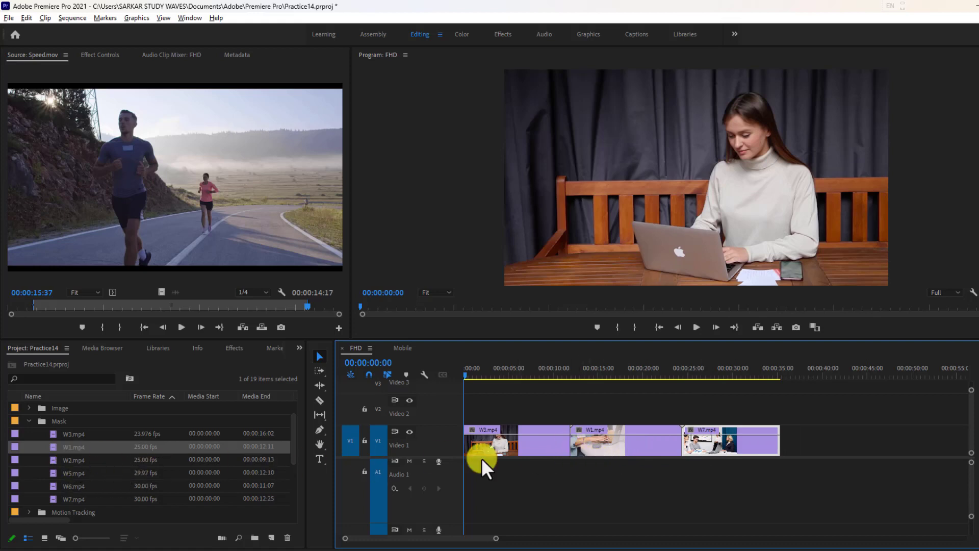
left_click_drag(724, 442, 861, 446)
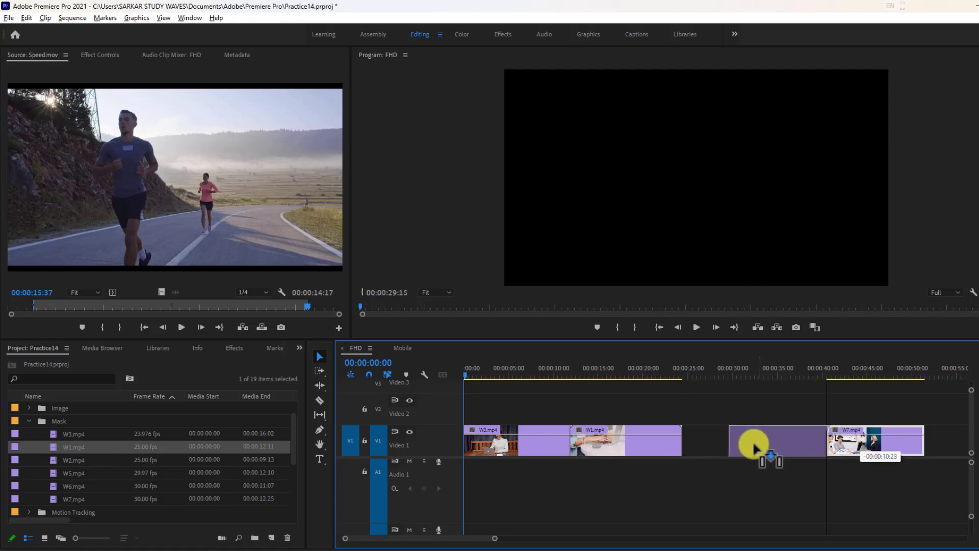
left_click(713, 441)
key("Delete")
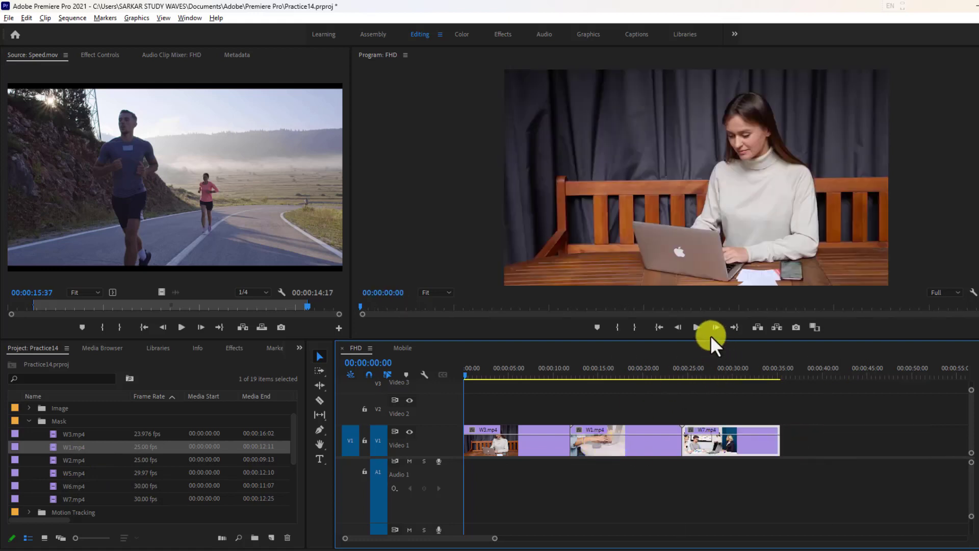
Play the sequence from near the end of W3.mp4 into W7.mp4 to review the plain cuts.
left_click(696, 327)
left_click(553, 363)
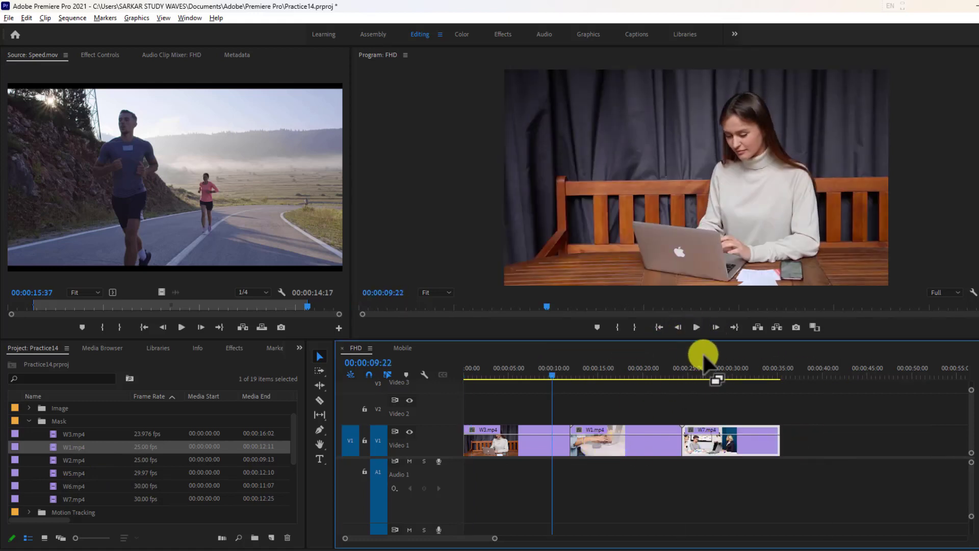
left_click(696, 326)
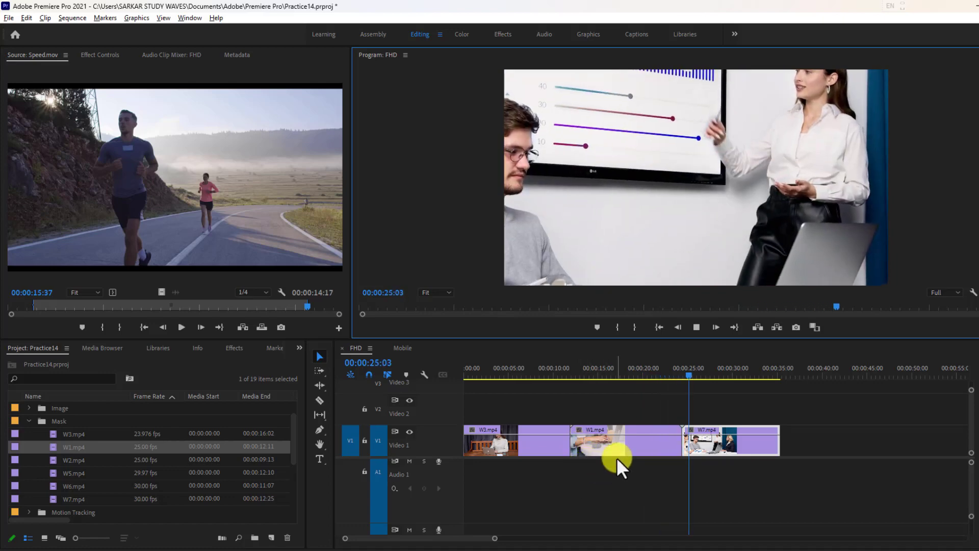
left_click(695, 328)
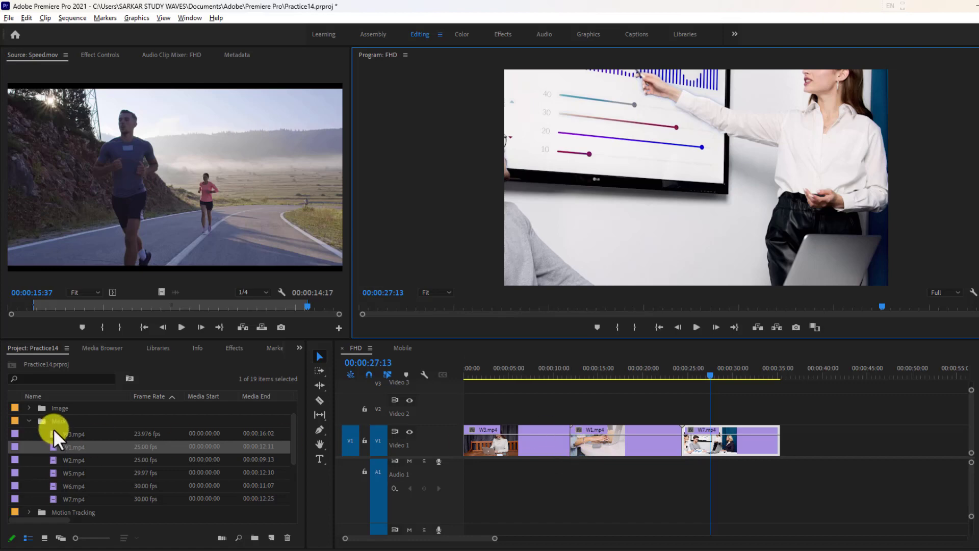
Collapse the Mask and Speed bins and bring up the effects library.
left_click(27, 419)
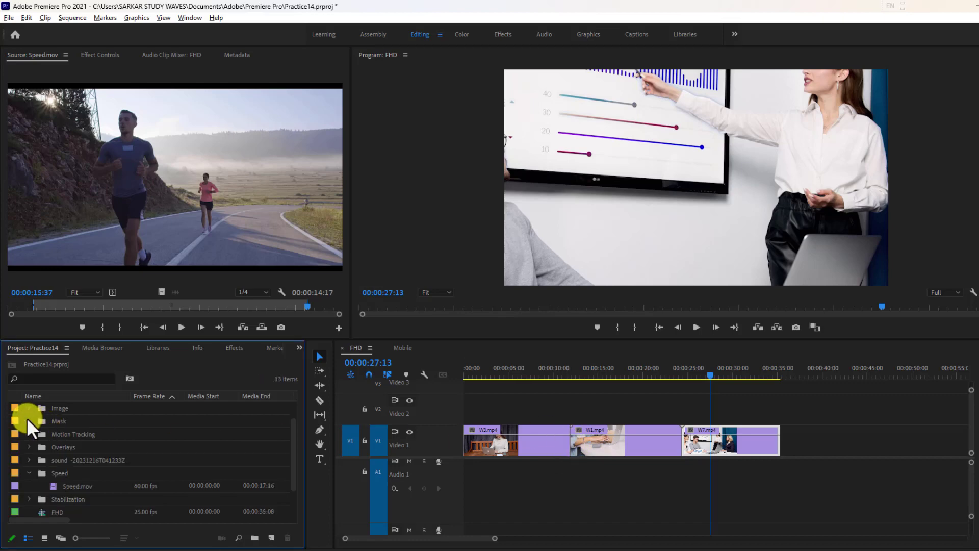
left_click(28, 472)
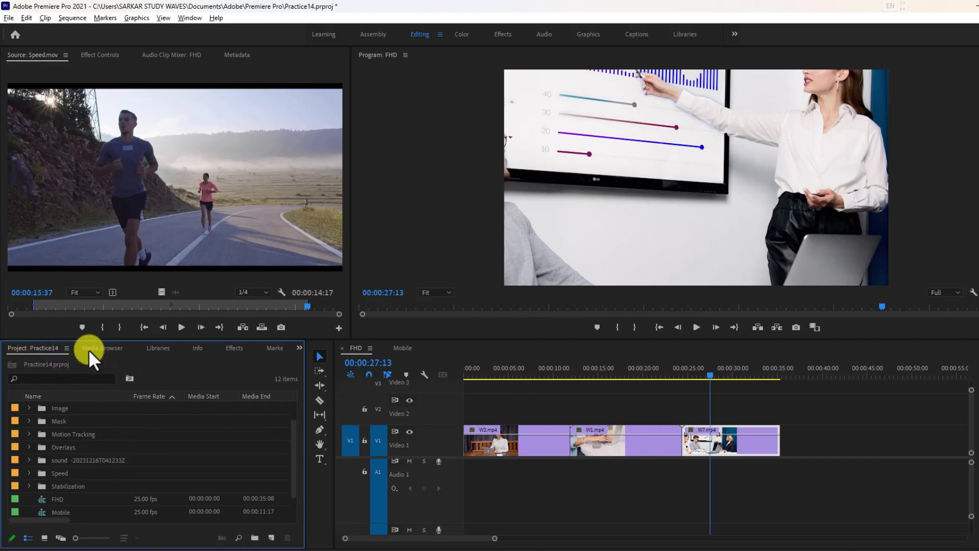
left_click(235, 349)
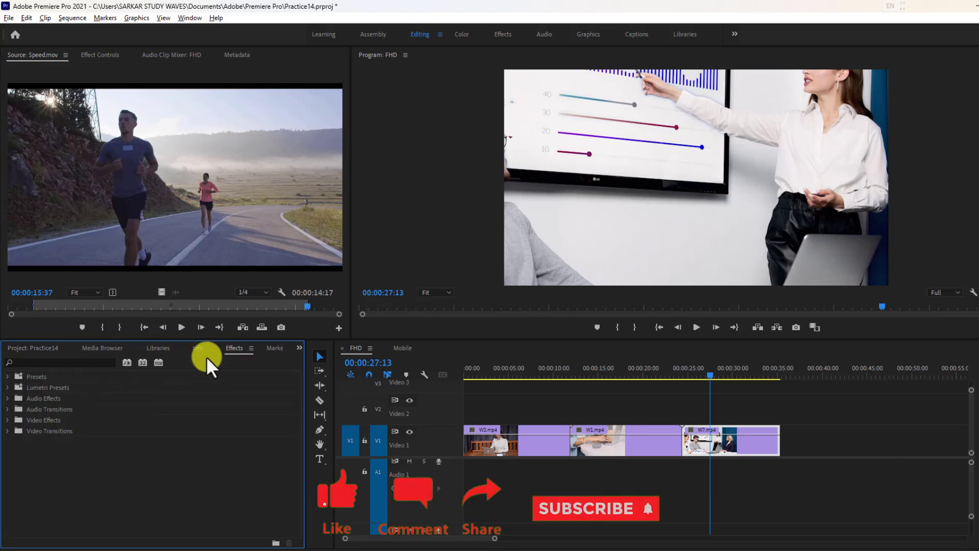
left_click(26, 349)
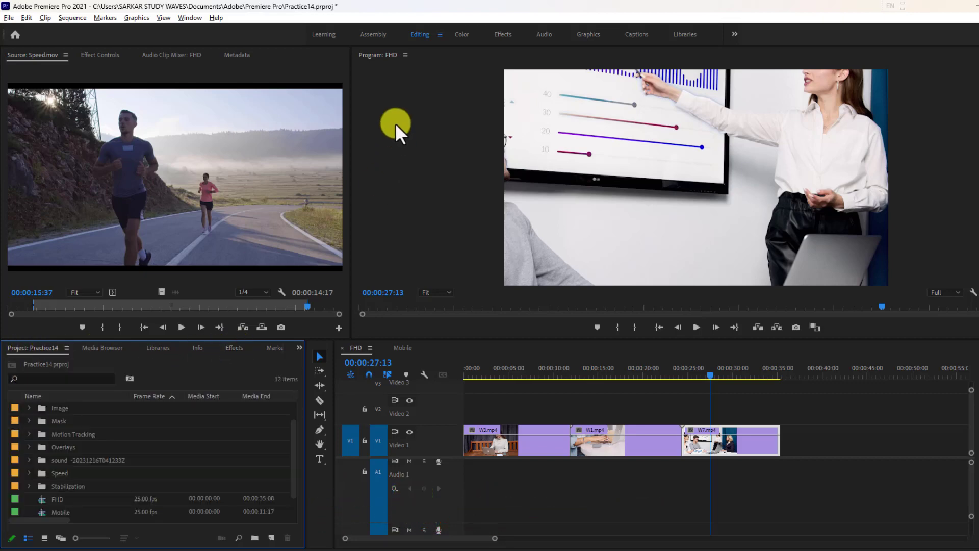
left_click(191, 19)
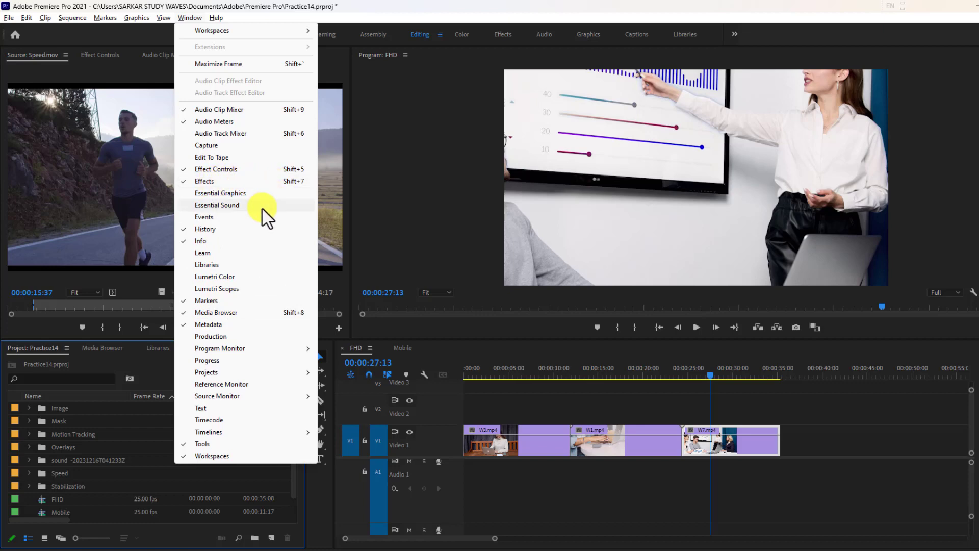
left_click(211, 329)
left_click(235, 348)
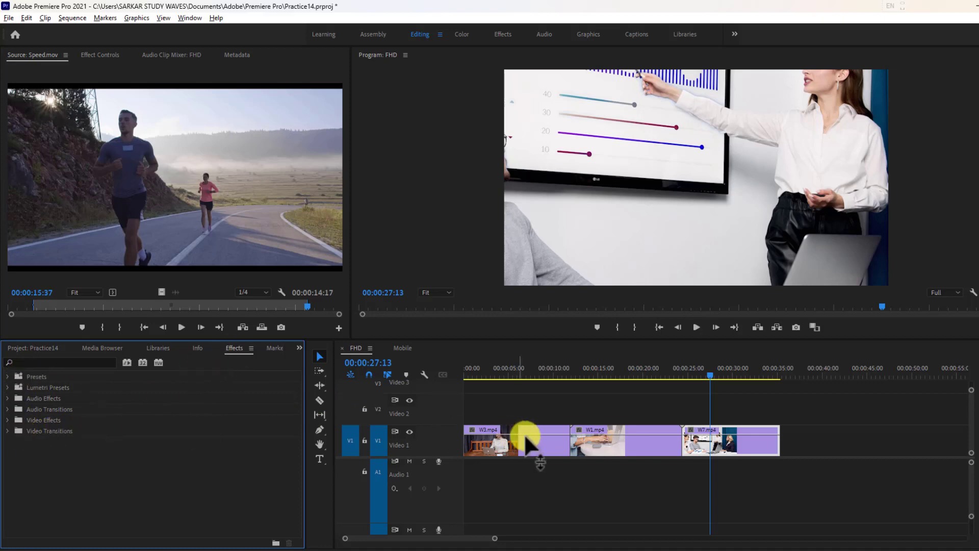
Apply the Cross Dissolve video transition at the cut between W1.mp4 and W7.mp4, accepting repeated frames.
left_click(551, 444)
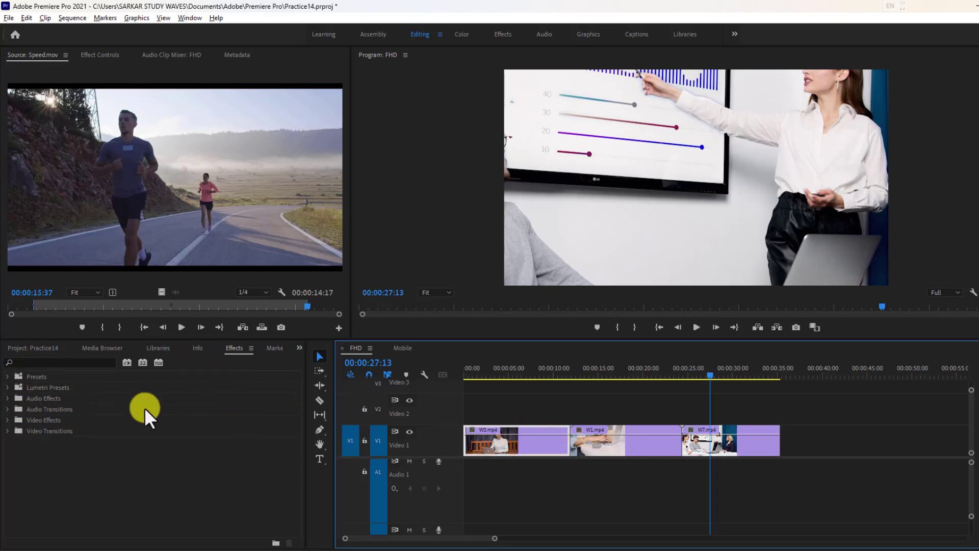
left_click(7, 431)
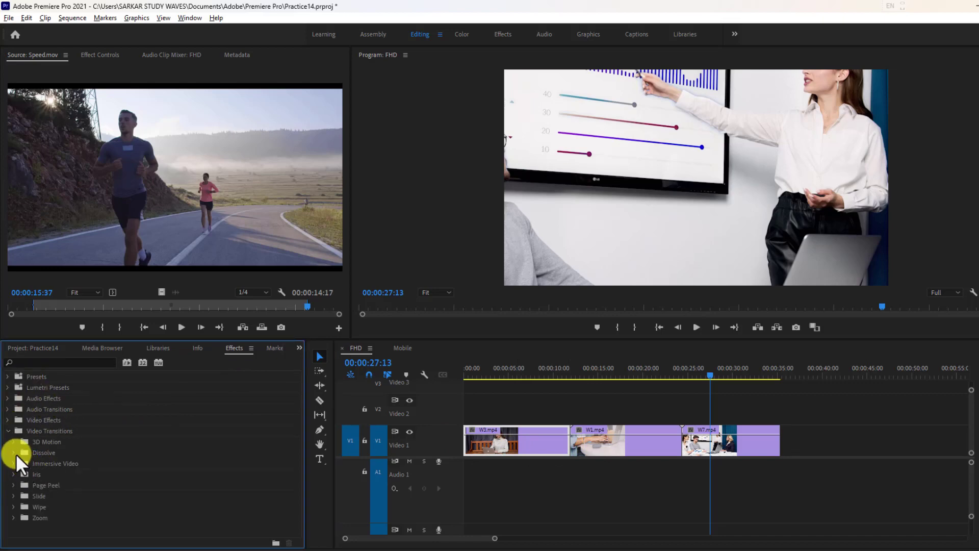
left_click(13, 453)
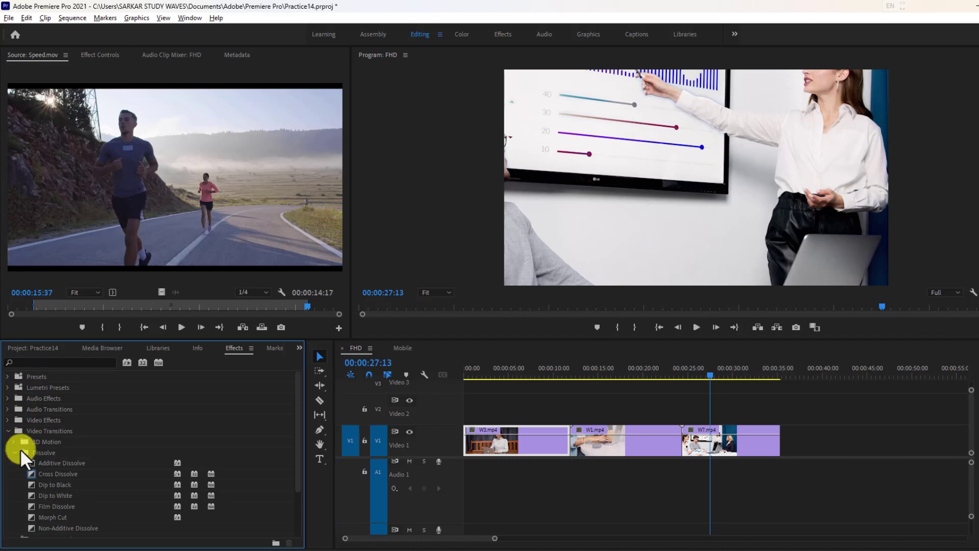
left_click(56, 454)
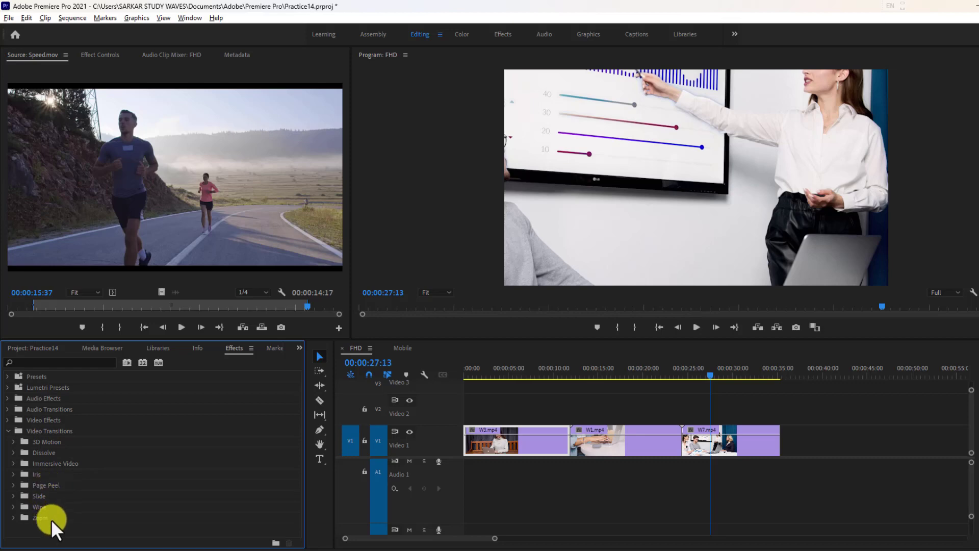
left_click(12, 453)
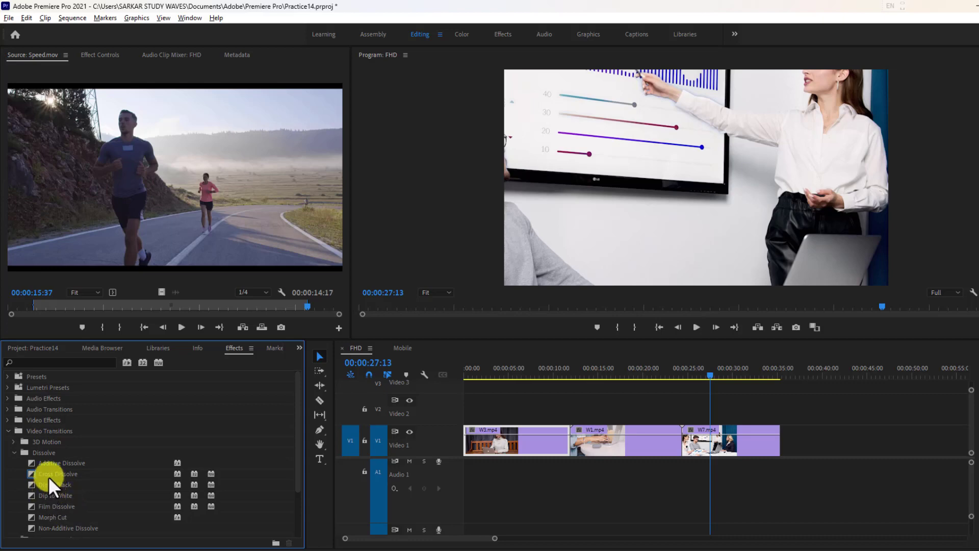
left_click_drag(50, 476, 570, 444)
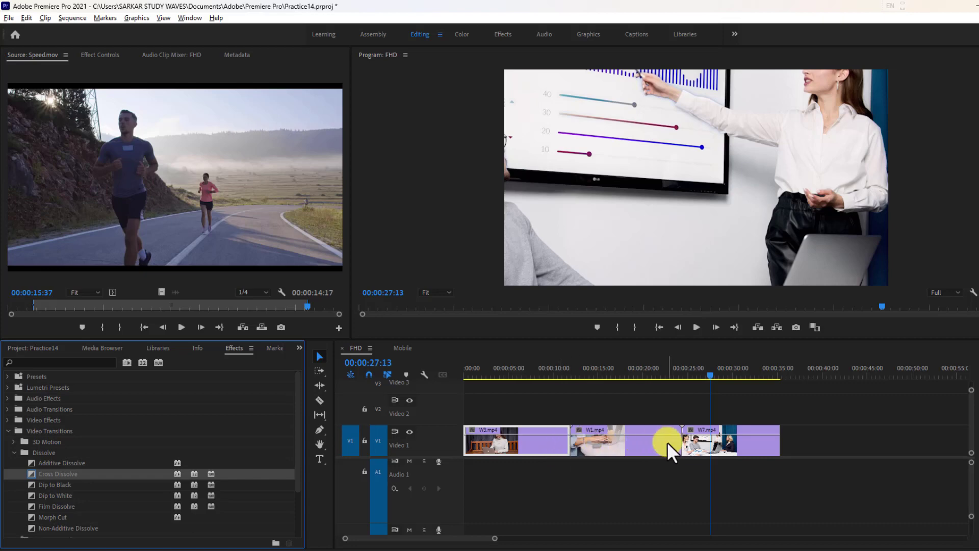
left_click_drag(689, 449, 684, 449)
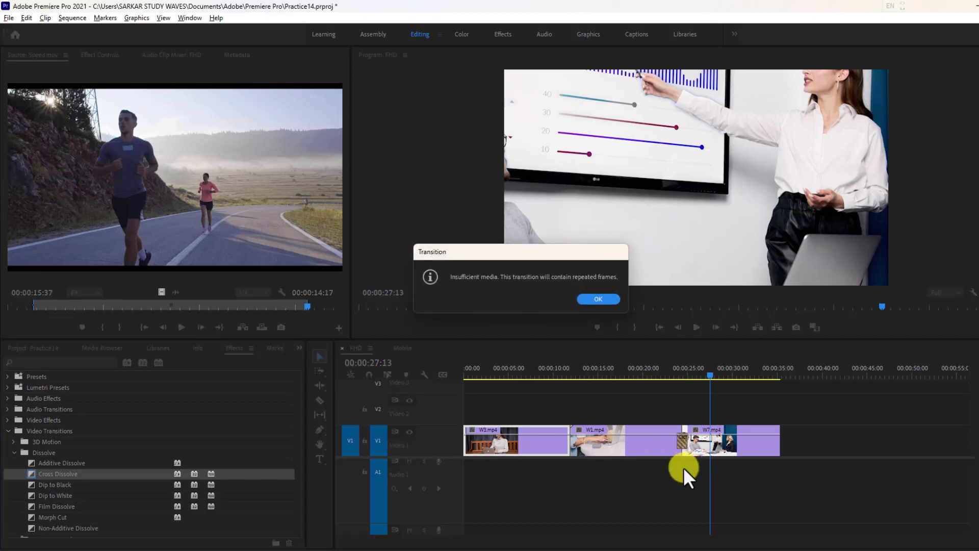
left_click(607, 299)
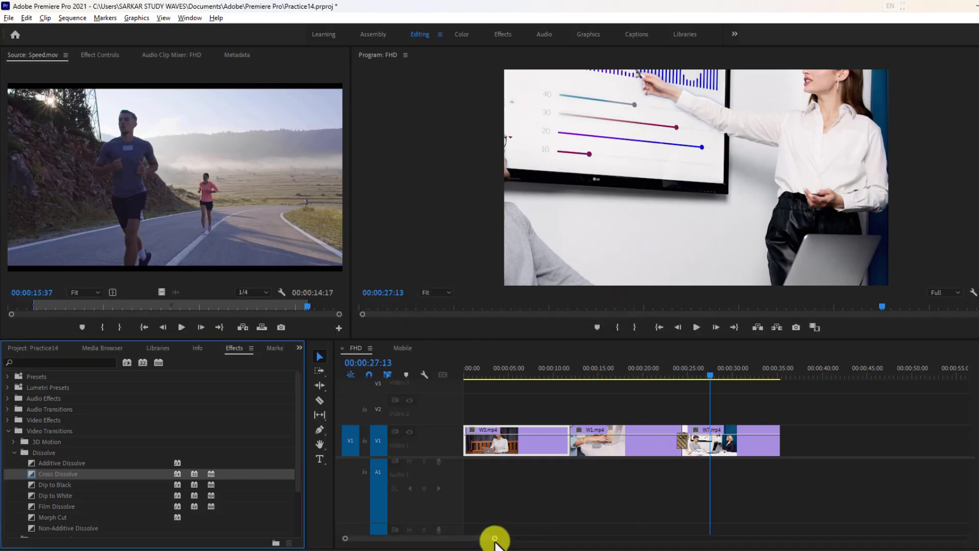
Apply Cross Dissolve to the start of W1.mp4 and try to extend the transition onto the end of W3.mp4.
left_click_drag(494, 538, 443, 537)
left_click(658, 328)
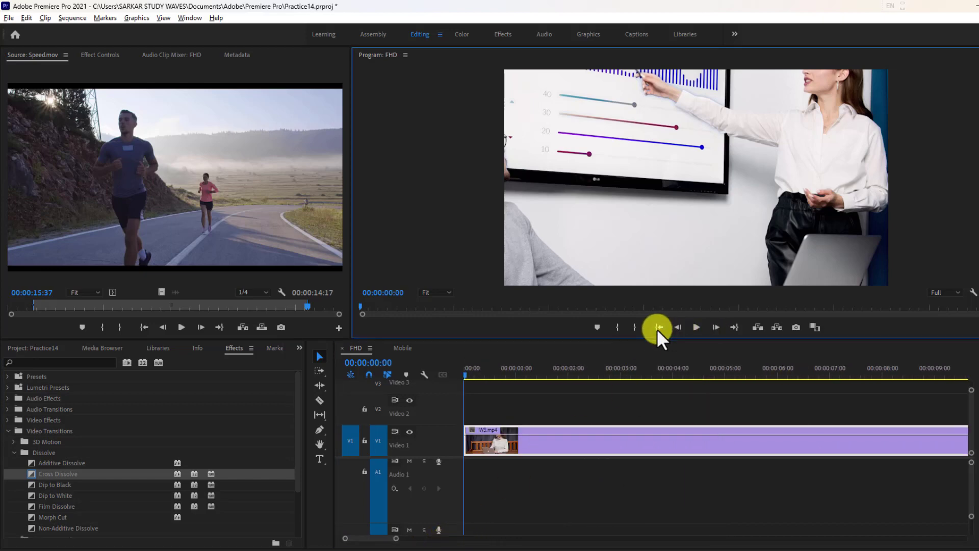
left_click_drag(383, 539, 388, 538)
left_click(731, 442)
left_click_drag(730, 443, 730, 450)
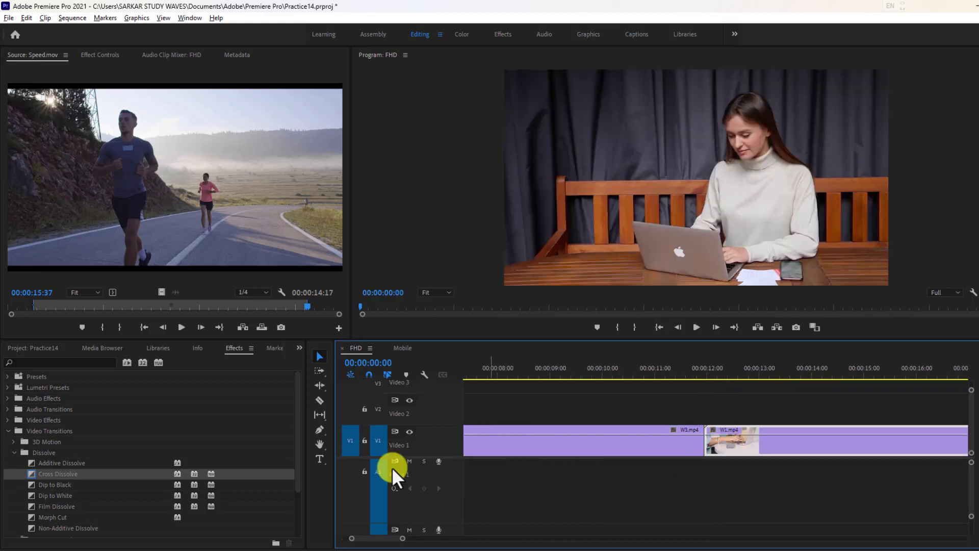
left_click_drag(63, 476, 691, 446)
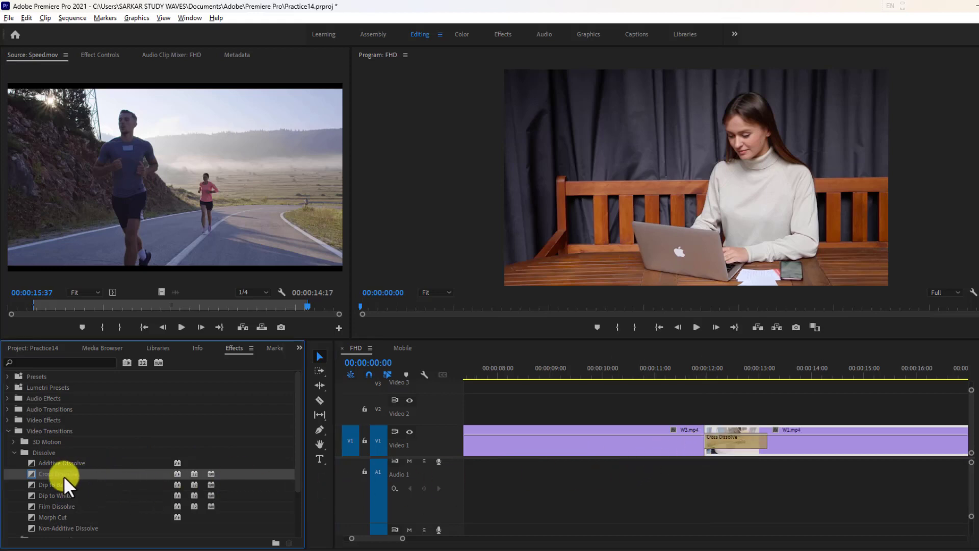
left_click_drag(63, 474, 669, 445)
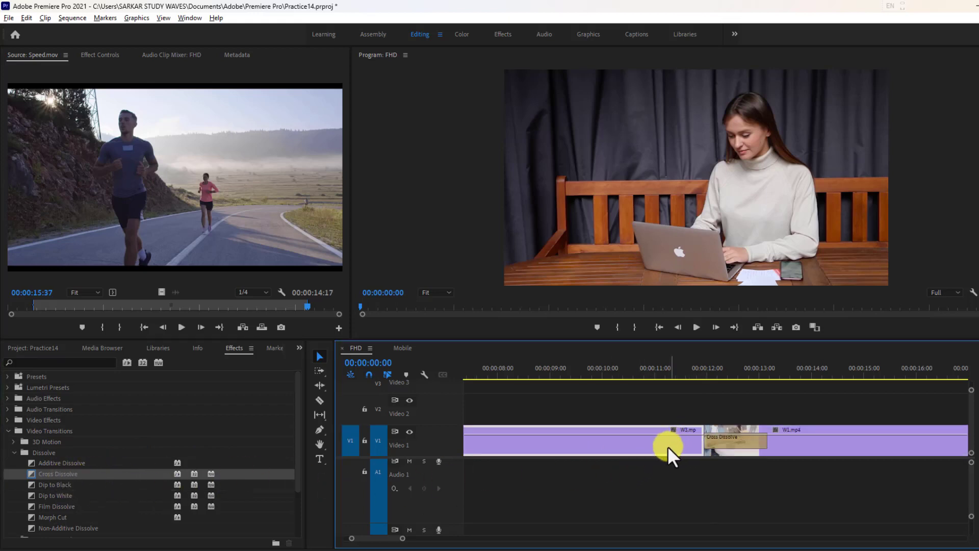
left_click_drag(54, 475, 706, 432)
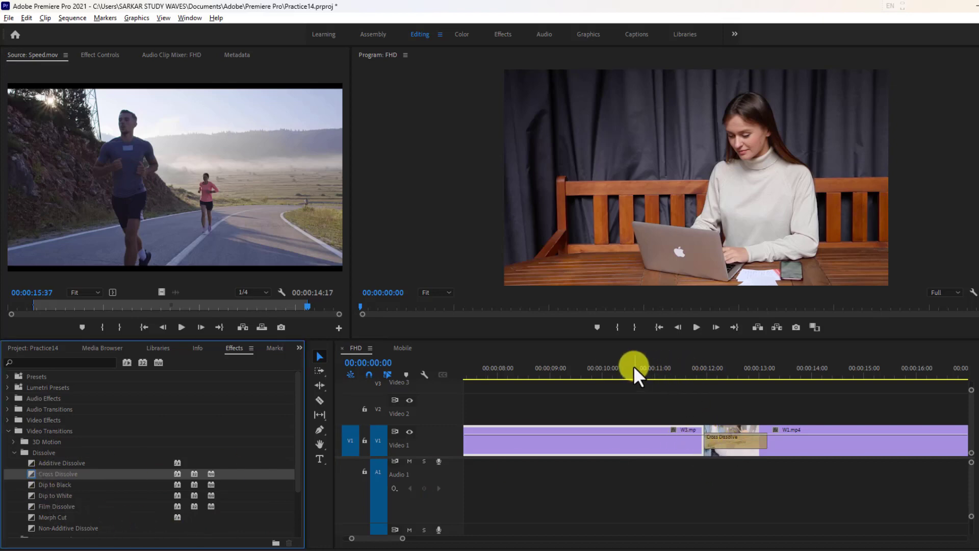
Play the sequence through both Cross Dissolve transitions into W7.mp4 to review them.
left_click(695, 327)
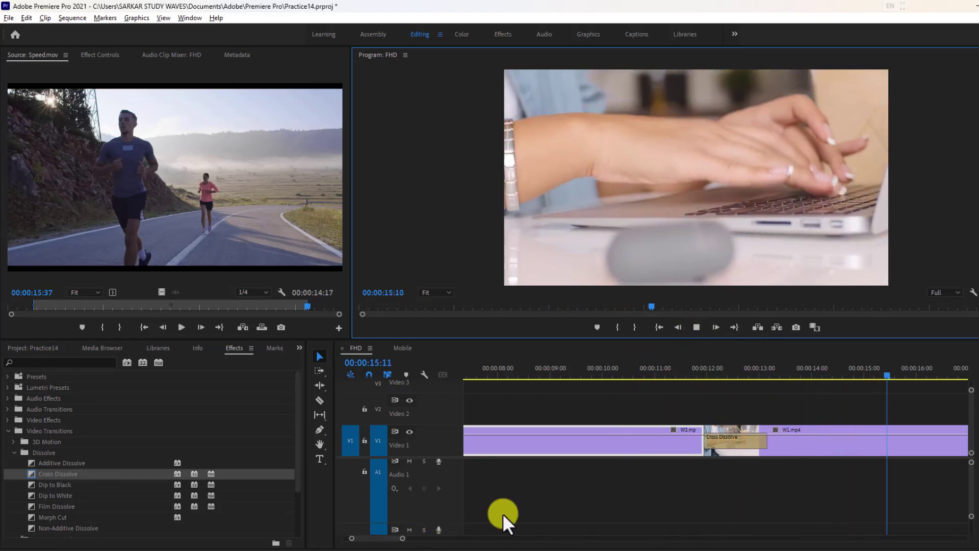
left_click(619, 442)
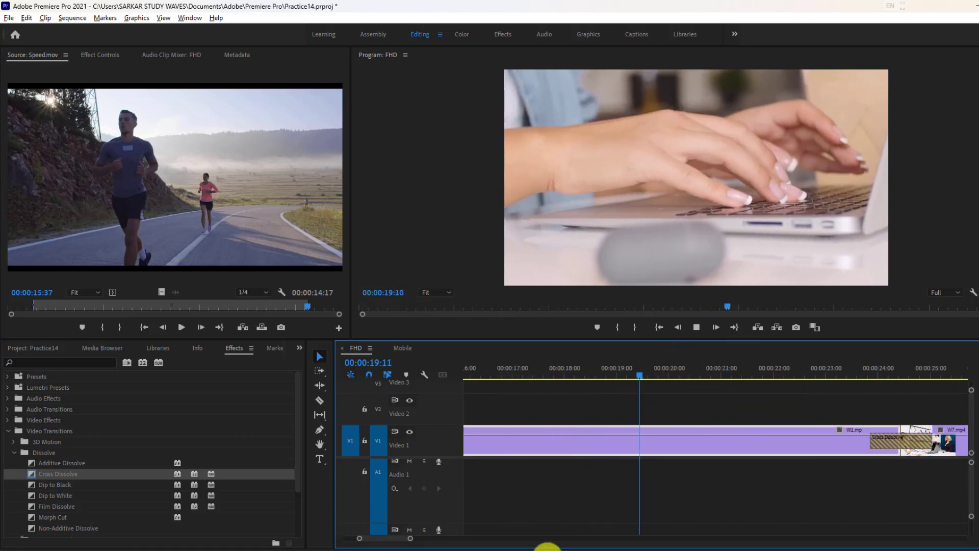
left_click_drag(410, 538, 454, 540)
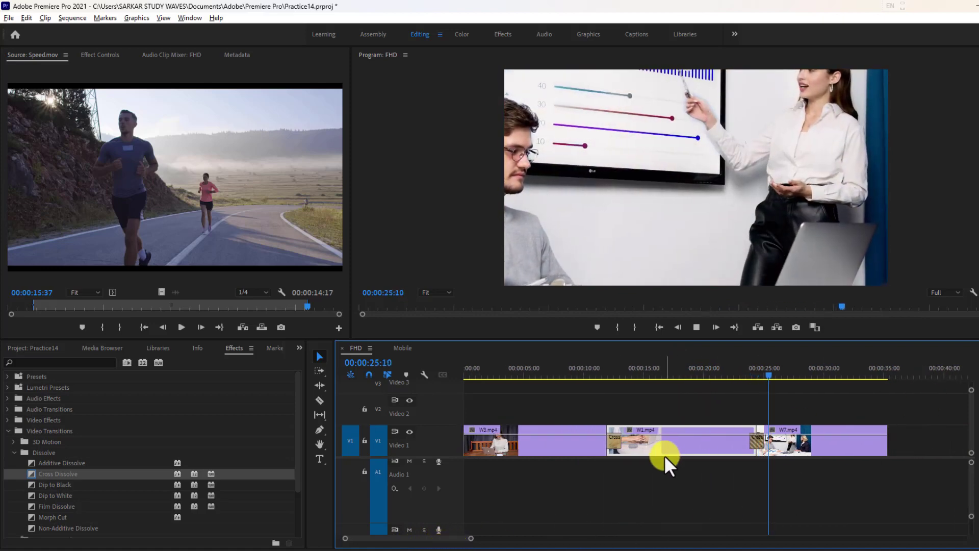
Delete the Cross Dissolve at the start of W1.mp4 and try to apply Cross Zoom to the end of W3.mp4.
left_click(615, 438)
key("Delete")
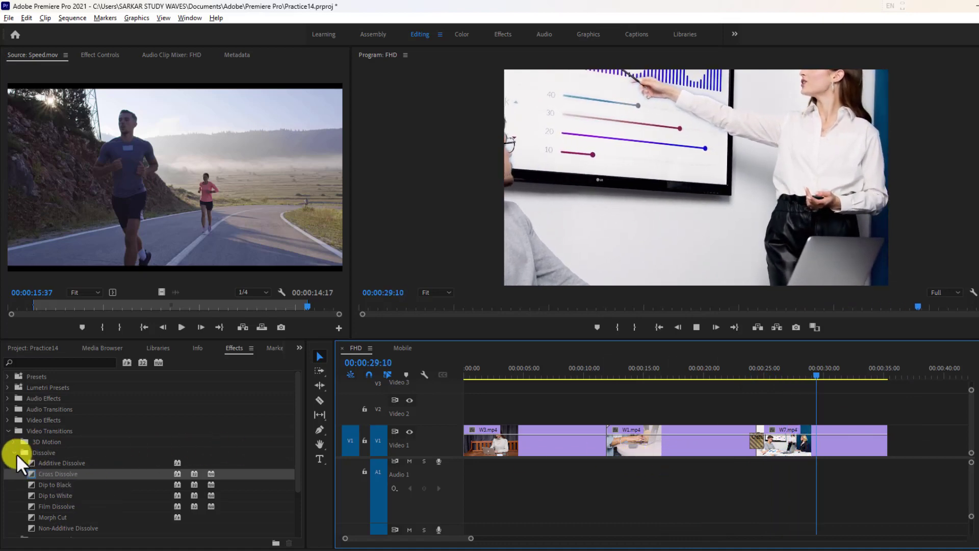
left_click(15, 453)
left_click(13, 516)
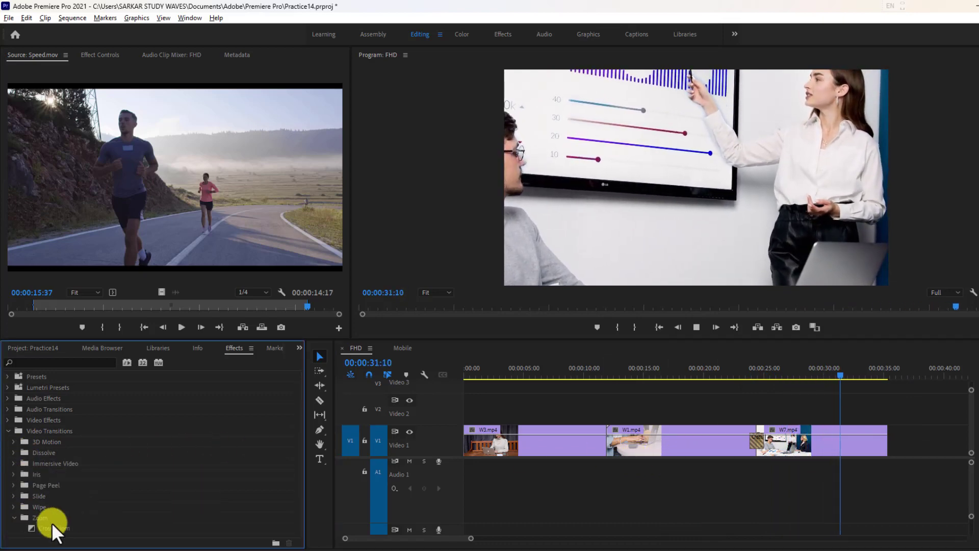
left_click_drag(53, 526, 589, 446)
Delete the W3.mp4 clip from V1 and return to the project's media bins.
left_click(590, 446)
key("Delete")
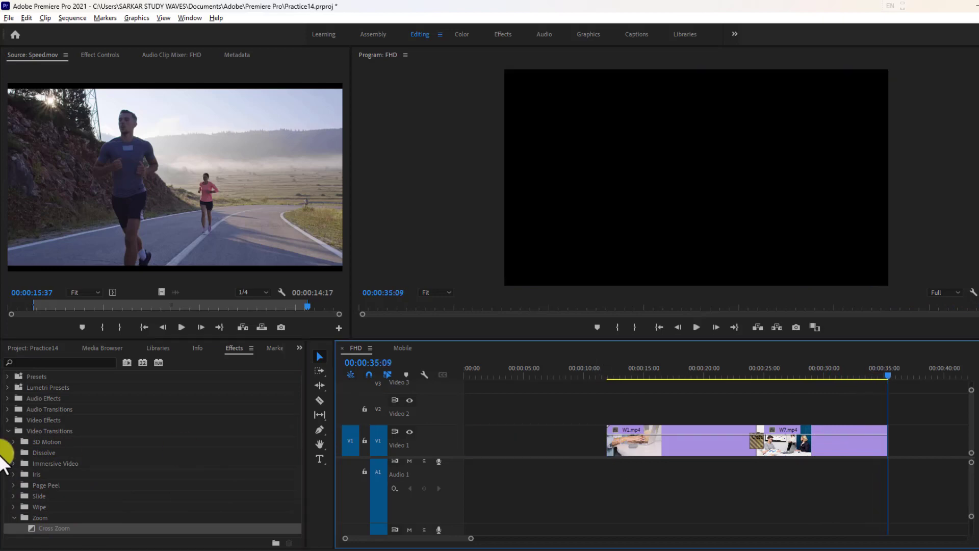
left_click(41, 350)
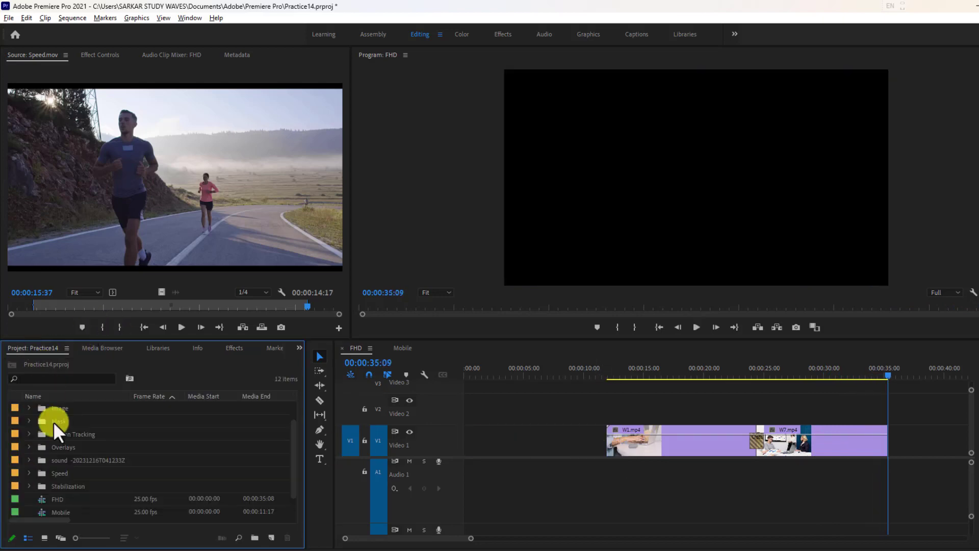
Place W6.mp4 from the Mask bin at the start of V1 and close the gap before W1.mp4.
scroll(53, 491, "down", 1)
scroll(41, 437, "up", 1)
left_click(28, 420)
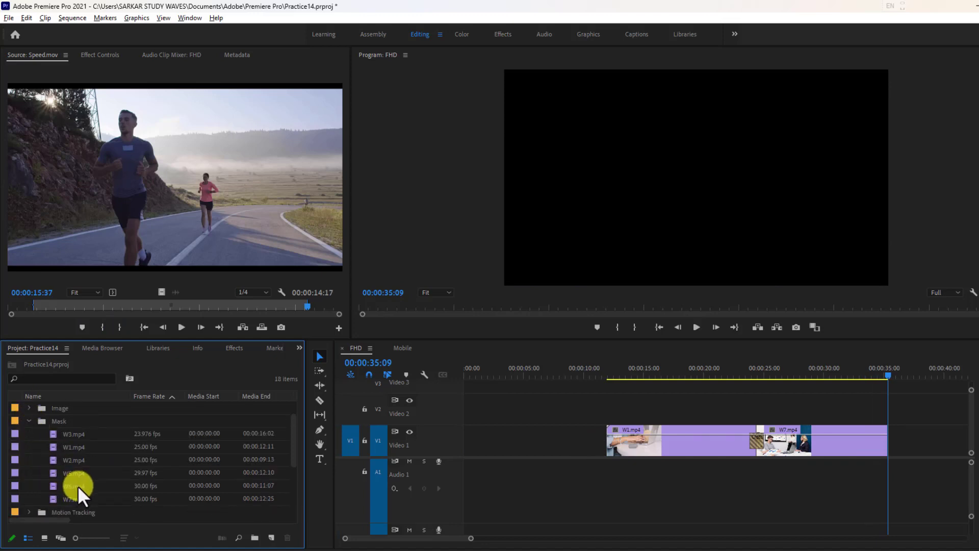
left_click_drag(78, 485, 438, 435)
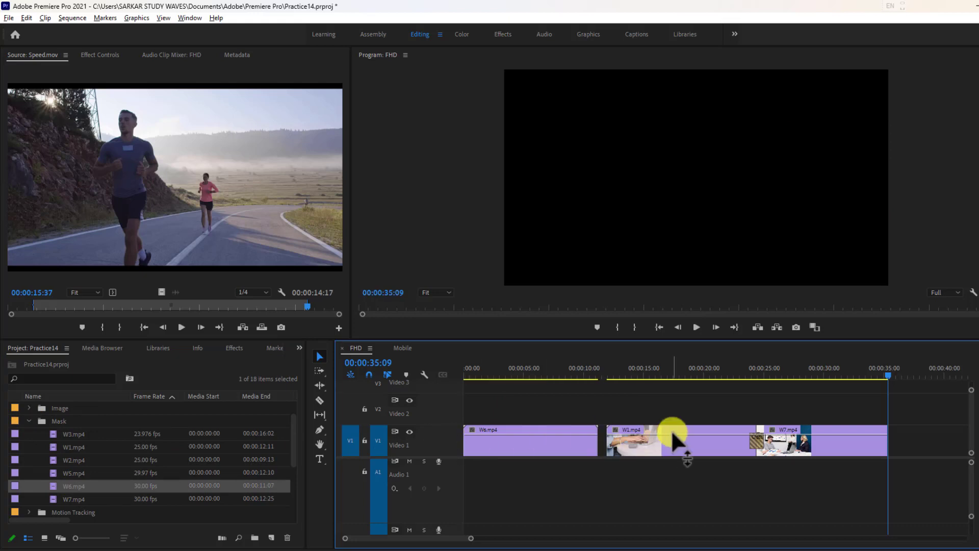
left_click_drag(673, 436, 819, 446)
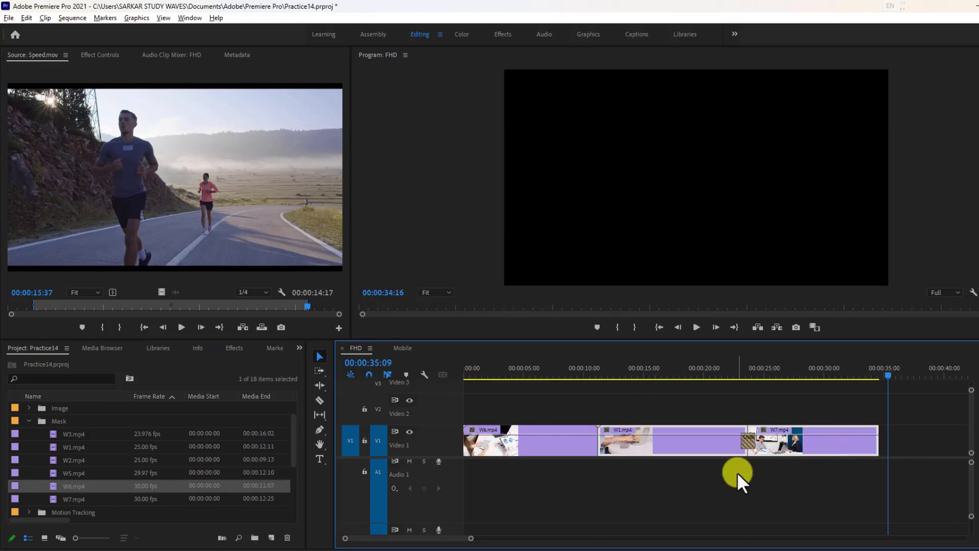
Apply the Cross Zoom transition at the cut between W6.mp4 and W1.mp4, accepting repeated frames.
left_click(29, 421)
left_click(232, 347)
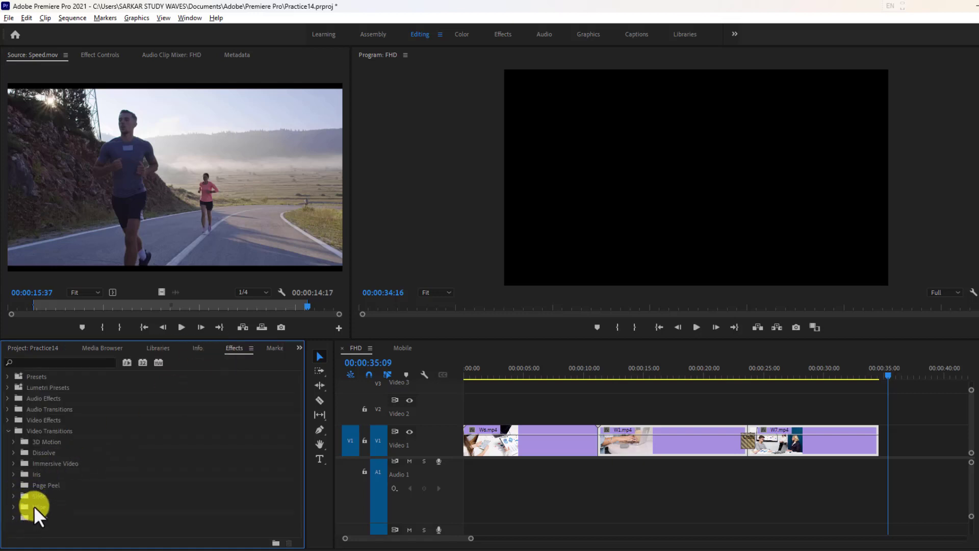
left_click(13, 518)
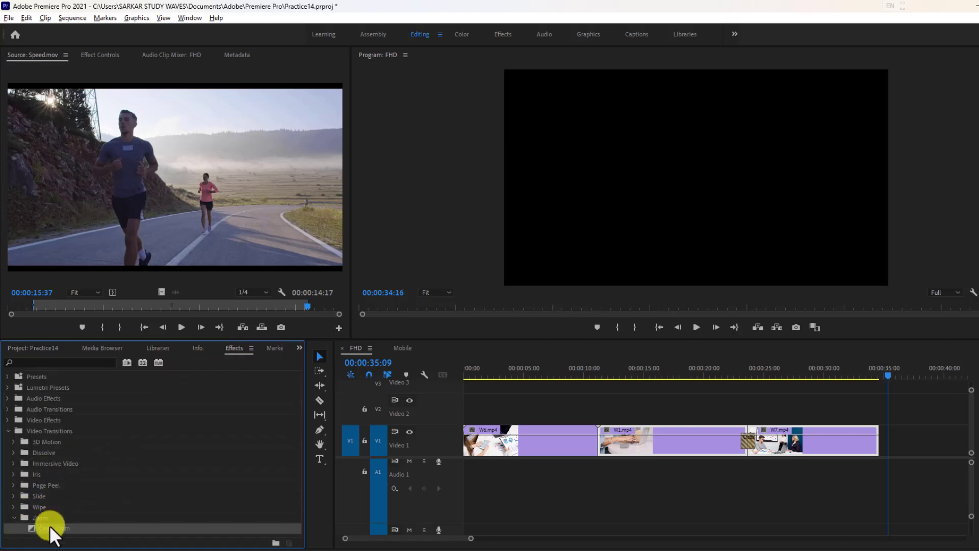
left_click_drag(50, 525, 603, 450)
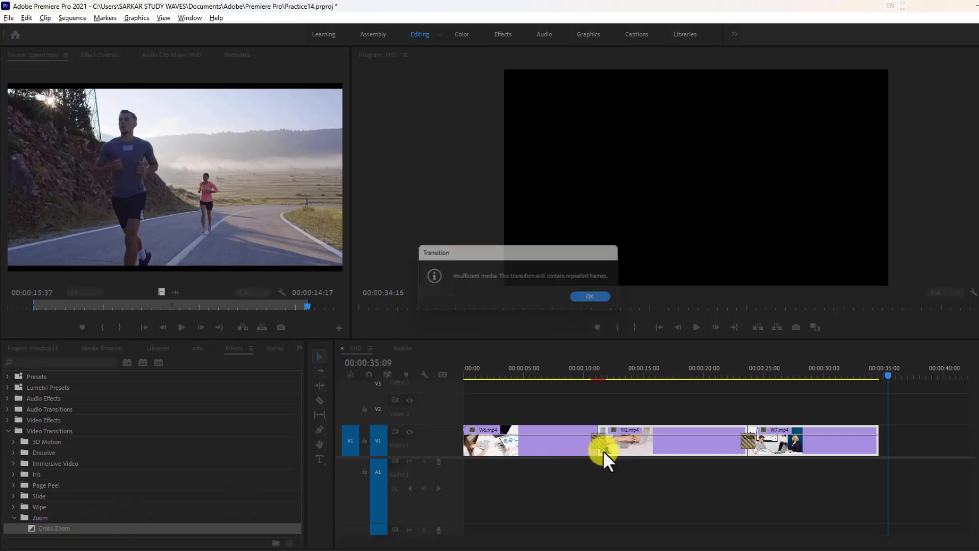
left_click(599, 299)
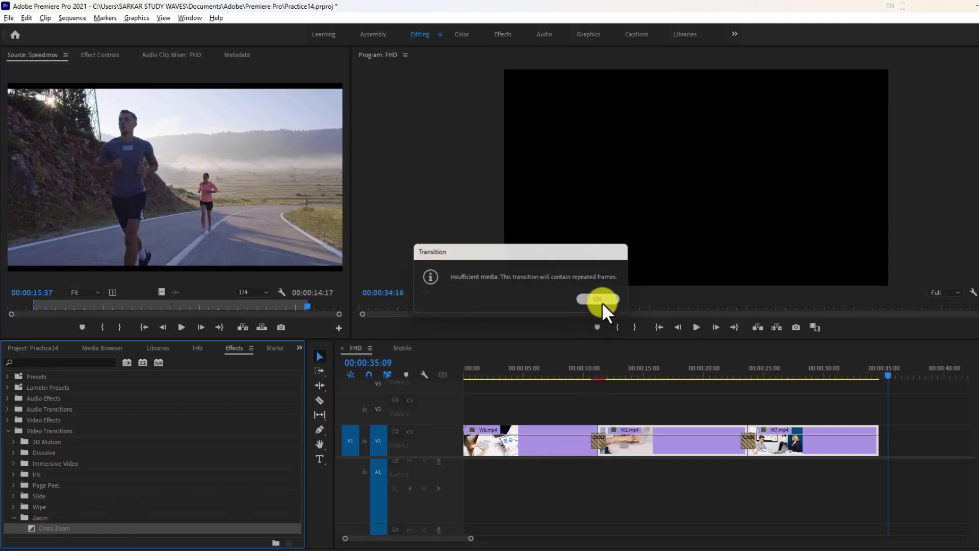
Try to resize the Cross Zoom between W6.mp4 and W1.mp4 by its edges, and undo the changes.
left_click(599, 442)
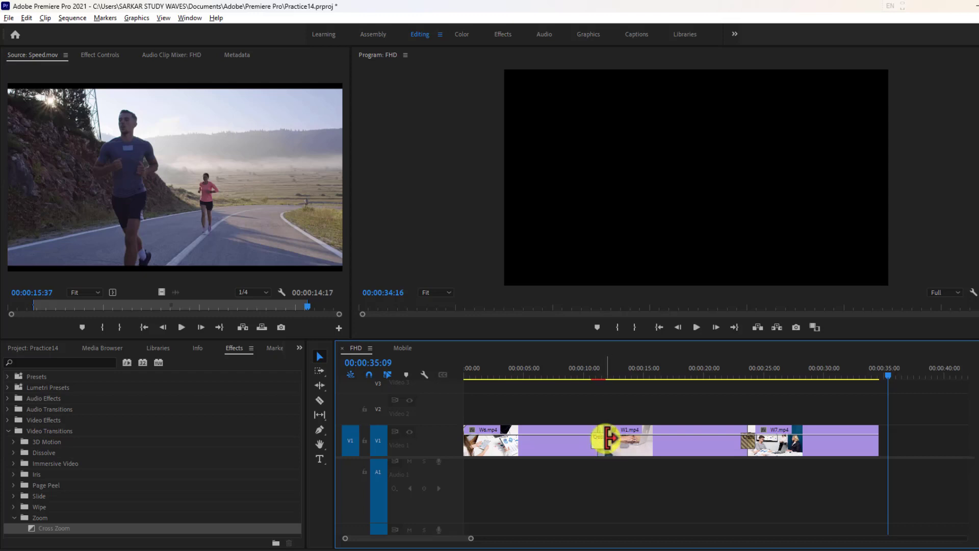
left_click_drag(604, 442, 582, 442)
key("ctrl+z")
key("ctrl+z")
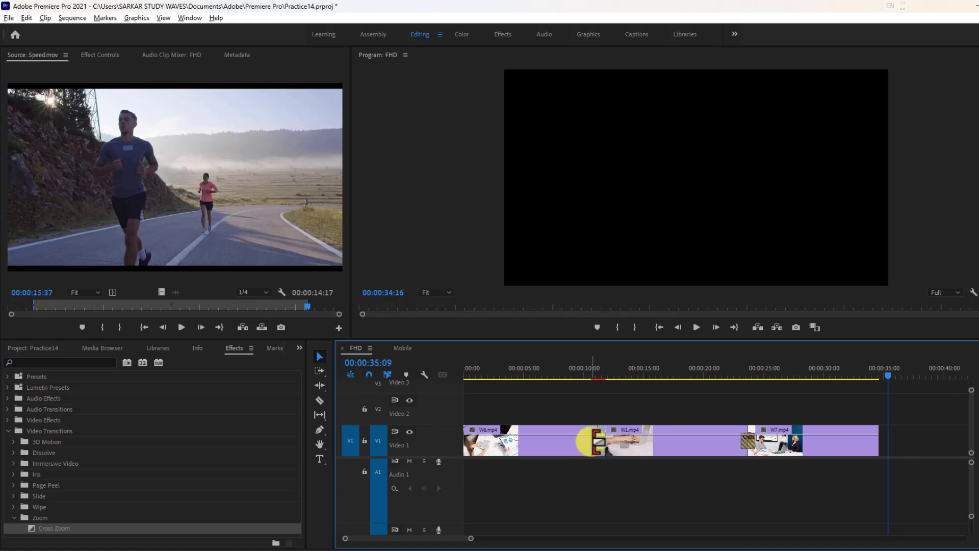
mouse_move(591, 443)
left_mouse_down()
mouse_move(576, 443)
mouse_move(585, 444)
left_mouse_up()
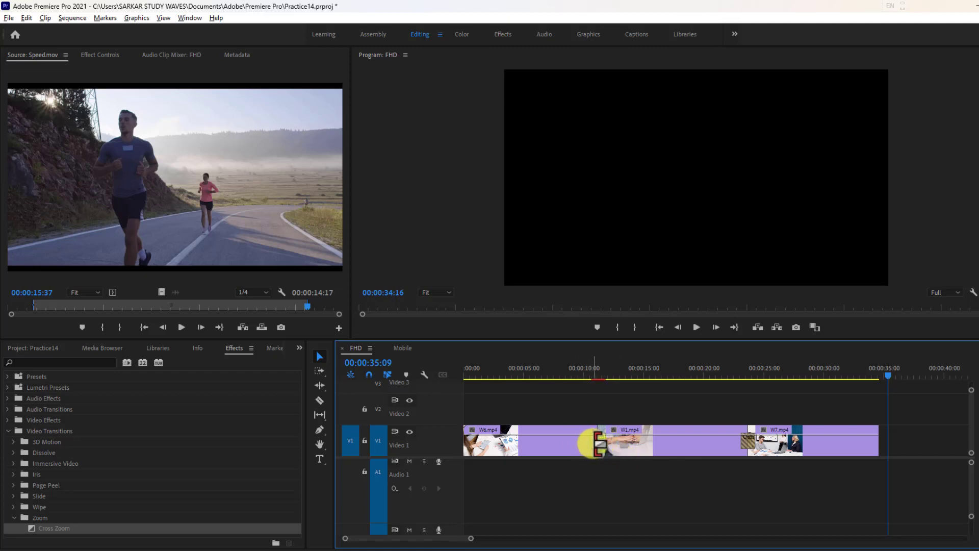
left_click_drag(587, 443, 597, 444)
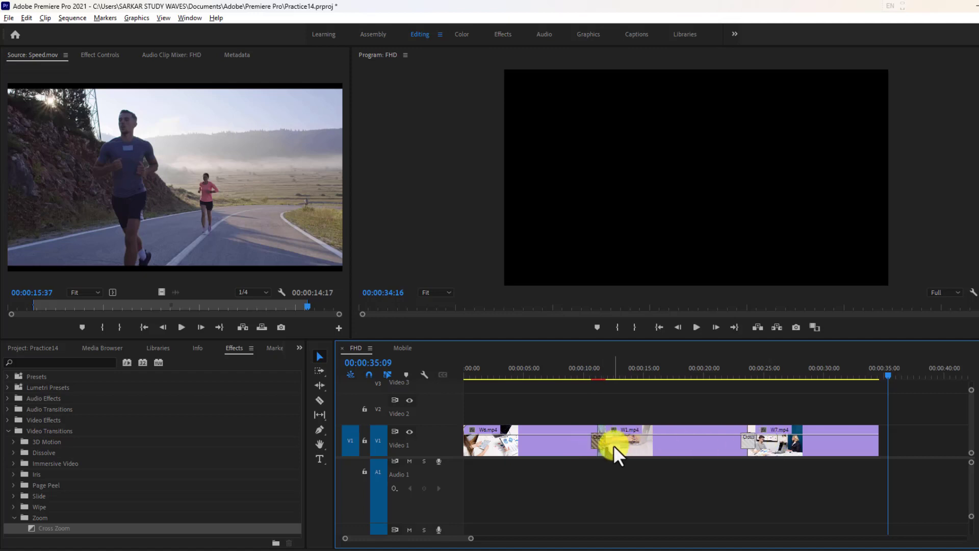
left_click_drag(594, 442, 584, 438)
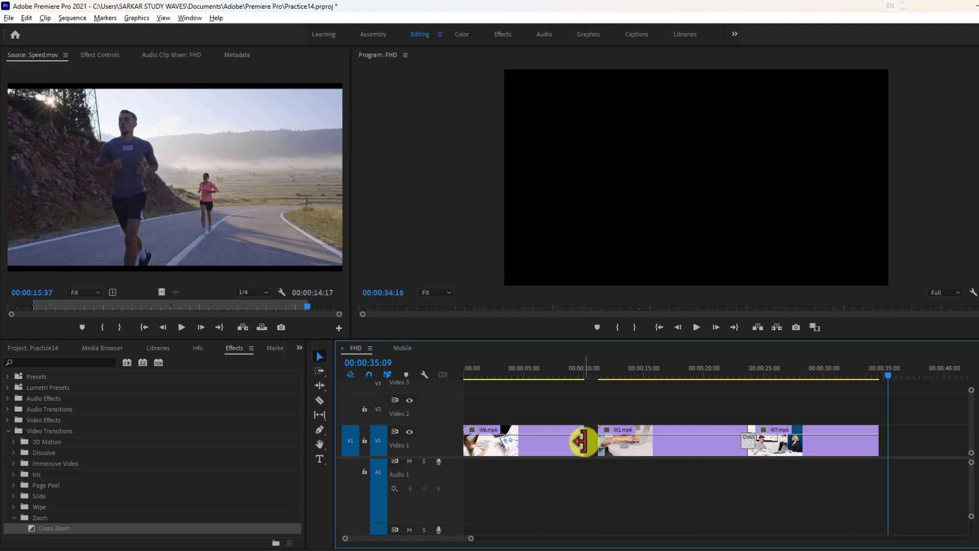
key("ctrl+z")
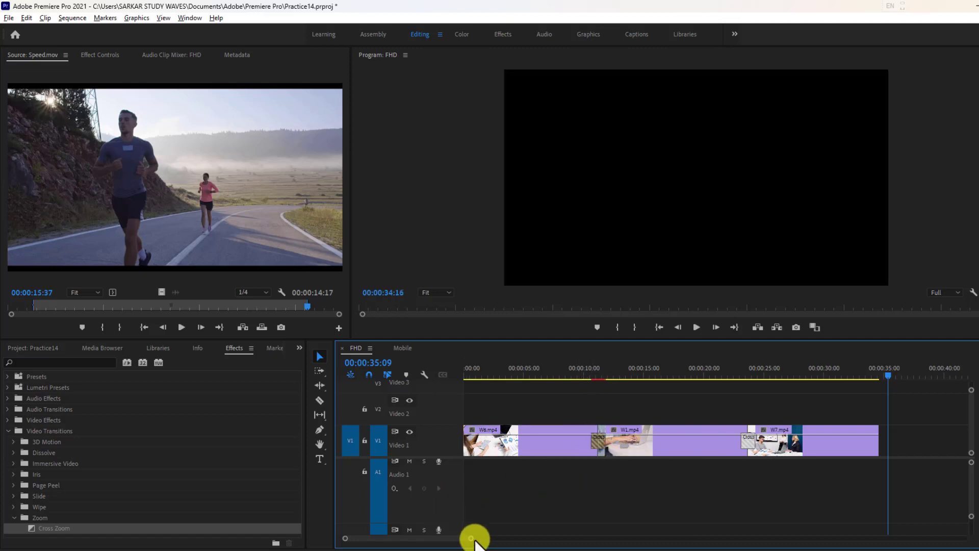
Inspect the duration setting of the Cross Dissolve between W1.mp4 and W7.mp4 and dismiss it without changes.
left_click_drag(471, 538, 388, 539)
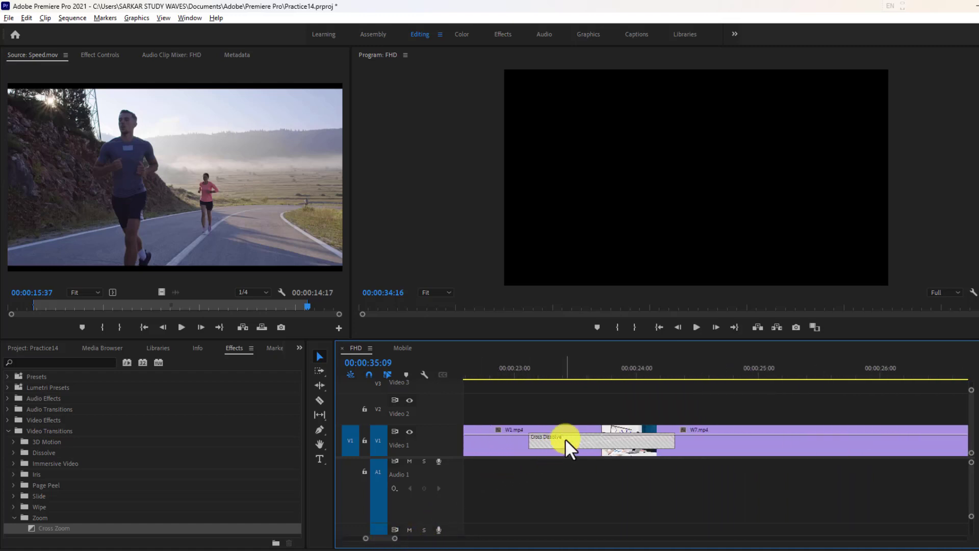
double_click(565, 442)
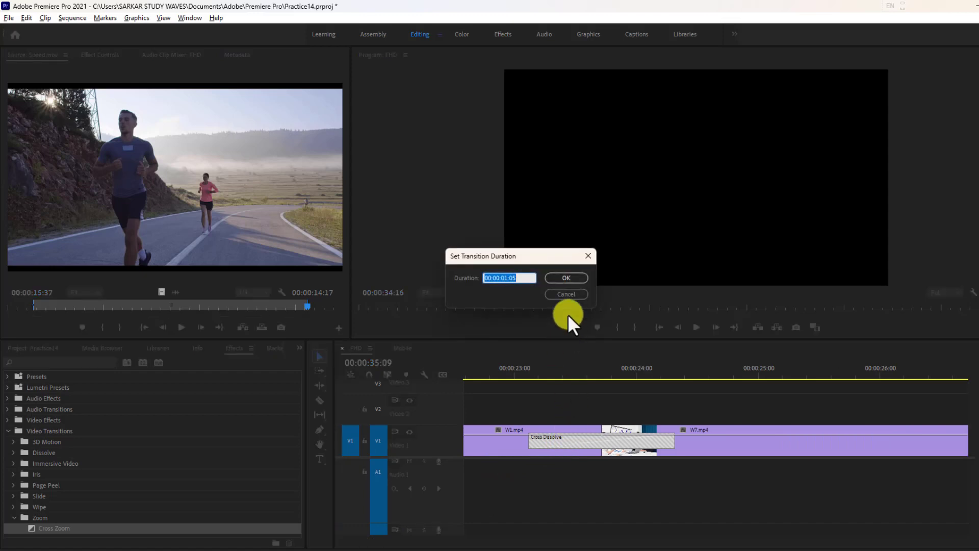
left_click(567, 294)
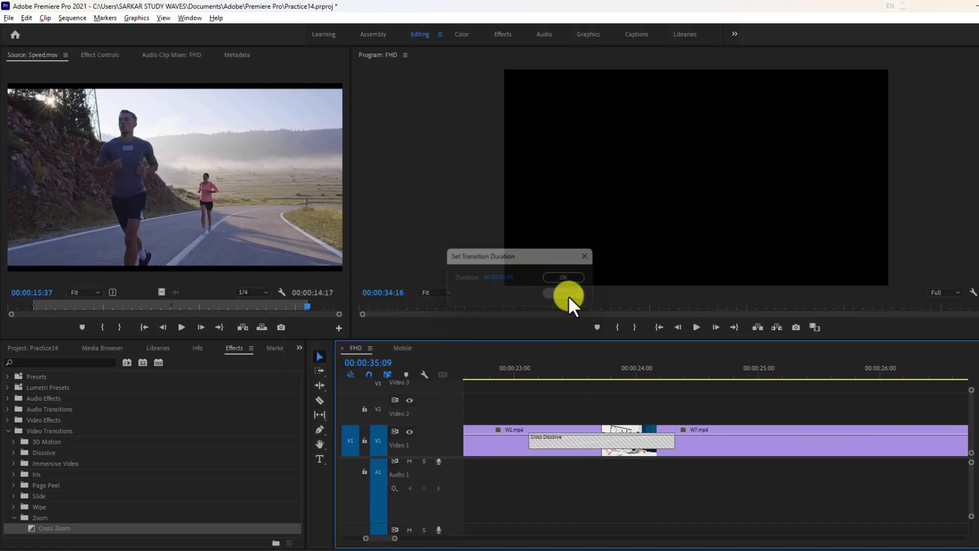
double_click(586, 439)
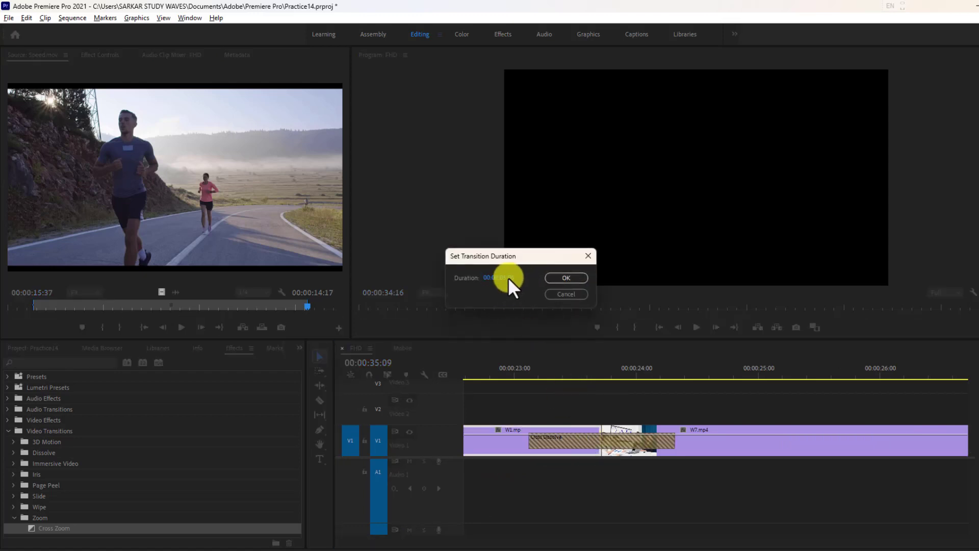
left_click(559, 292)
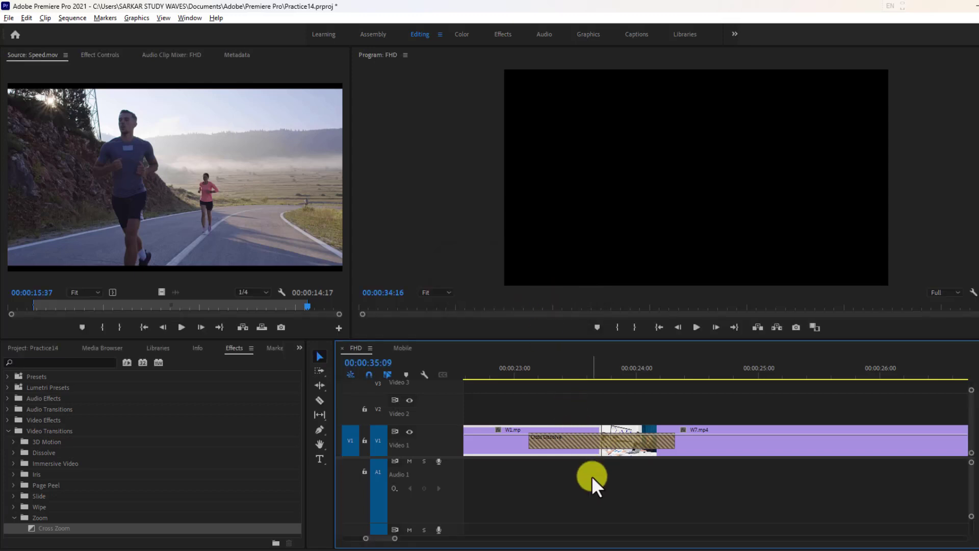
double_click(594, 440)
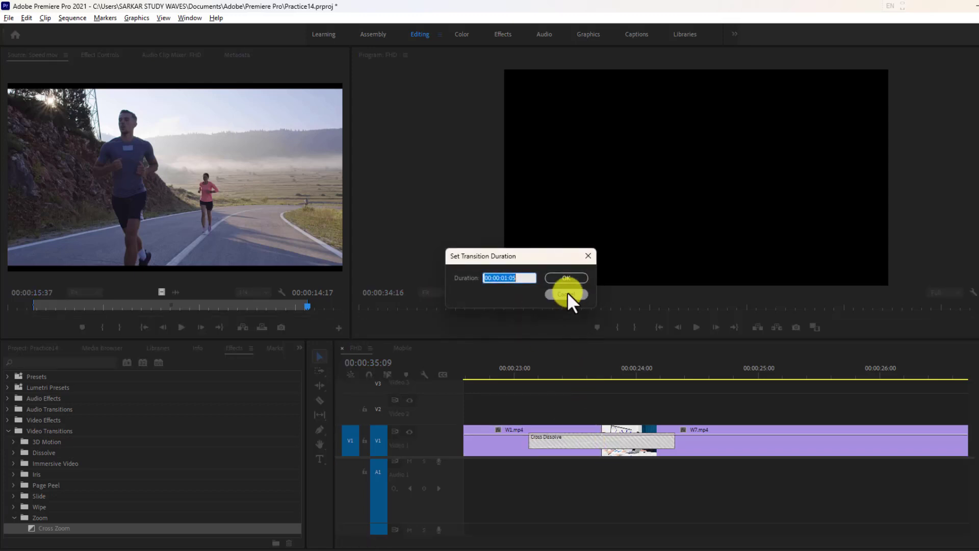
left_click(567, 292)
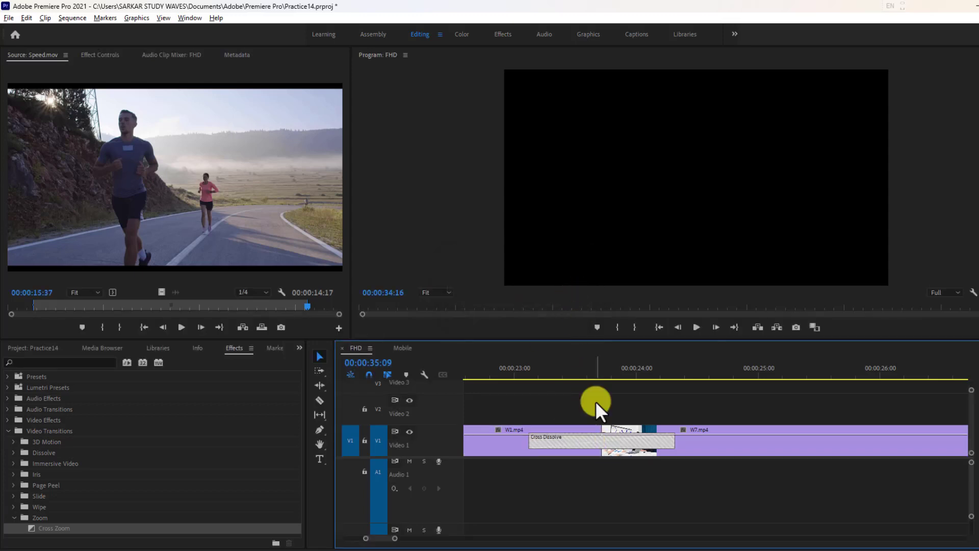
Play the sequence through the Cross Zoom and the Cross Dissolve to review both transitions, stopping in W7.mp4.
left_click_drag(382, 538, 478, 539)
left_click(573, 366)
left_click(698, 327)
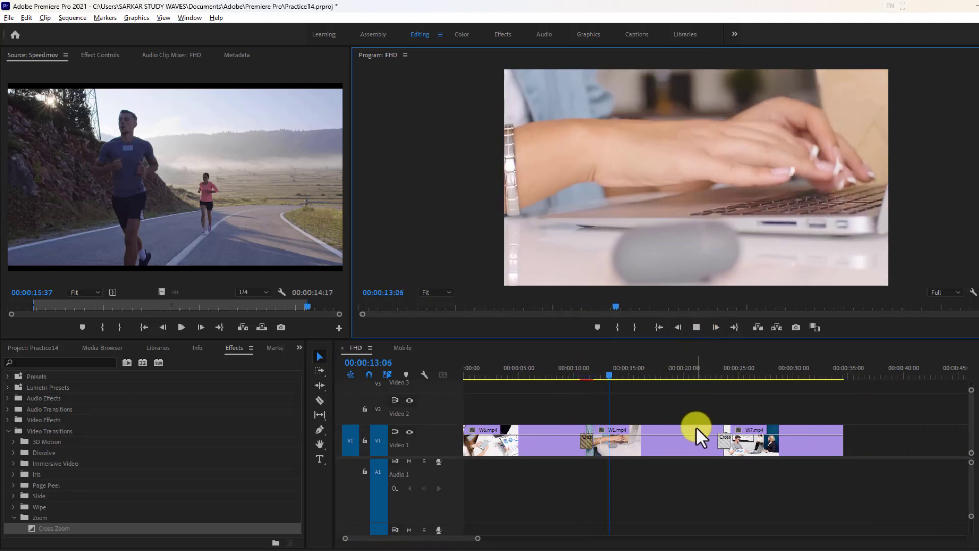
left_click(710, 369)
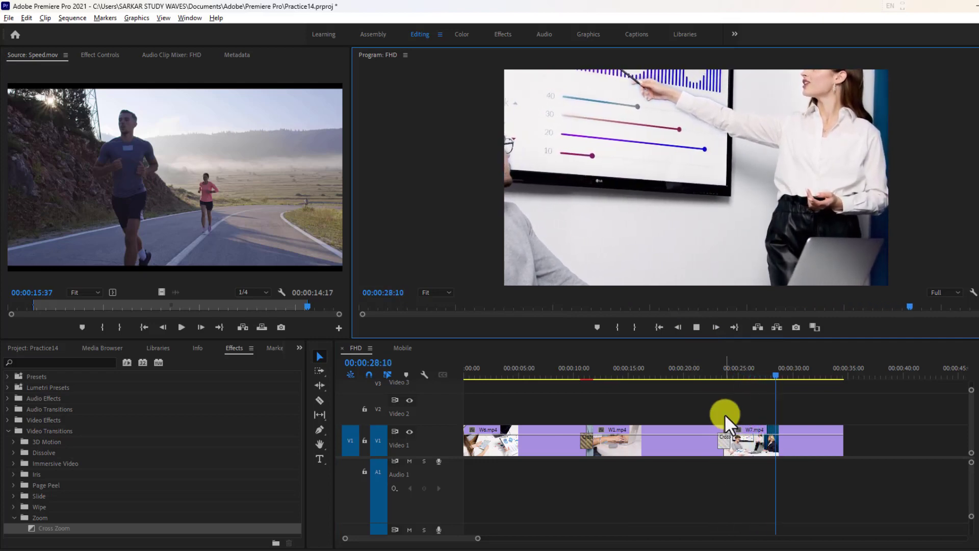
left_click(696, 328)
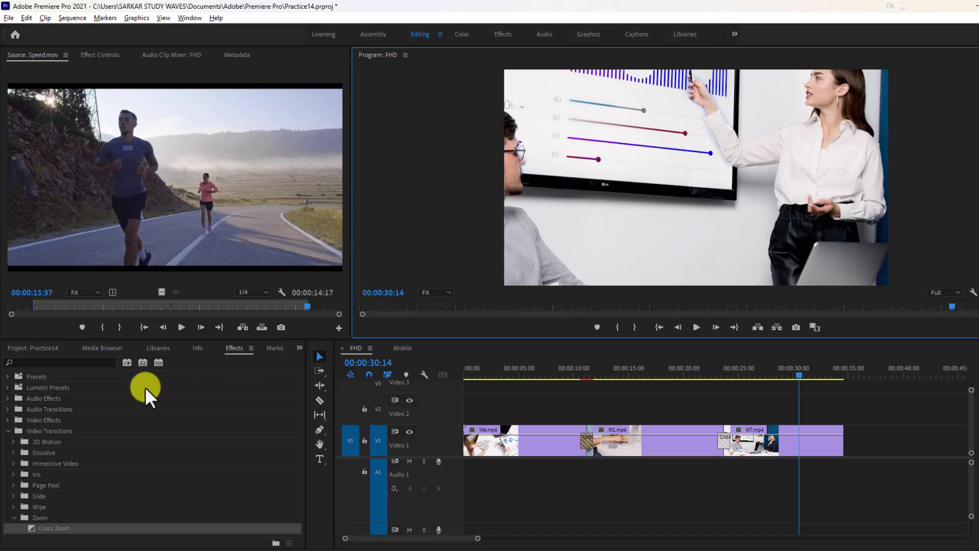
Check where the Effects panel is enabled and examine the Video Transitions categories, leaving the folder collapsed.
left_click(8, 431)
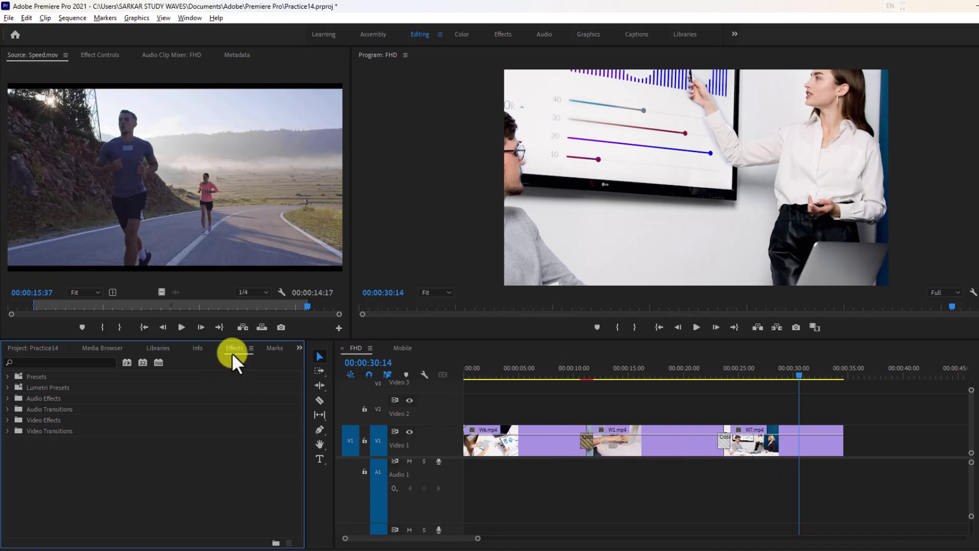
left_click(7, 348)
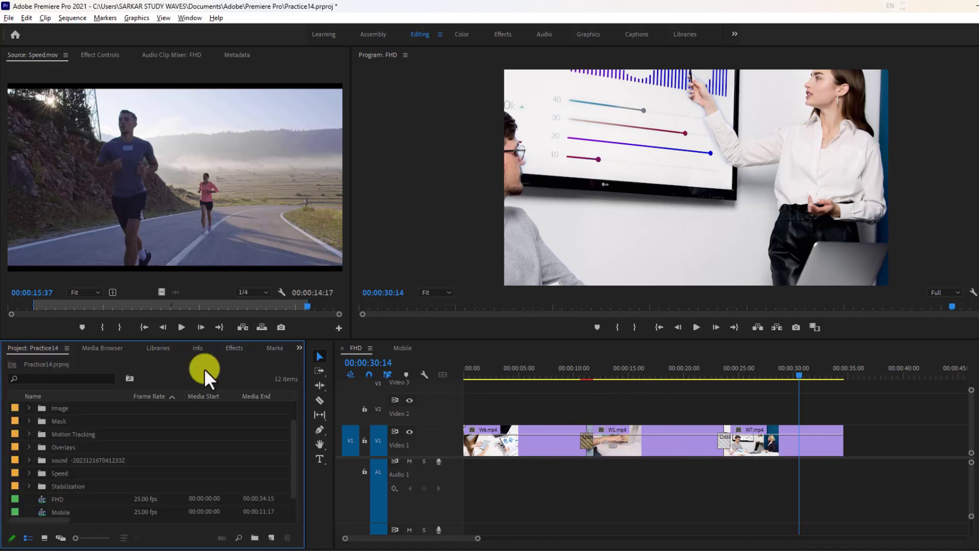
left_click(227, 350)
left_click(188, 18)
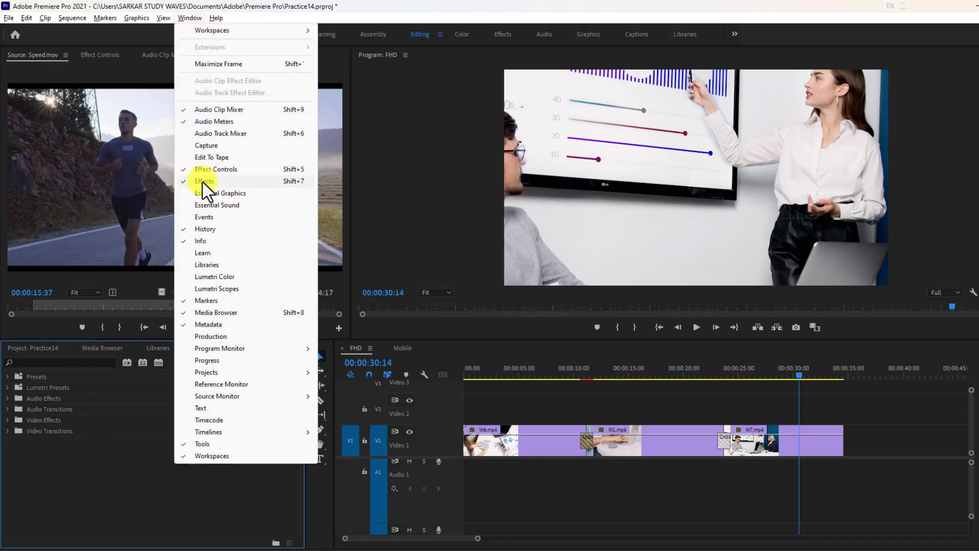
left_click(40, 331)
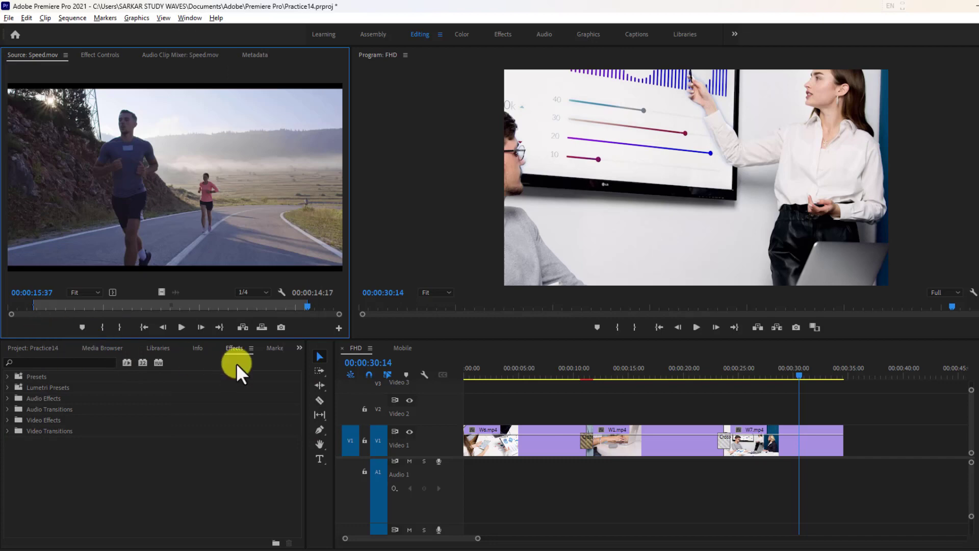
left_click(8, 430)
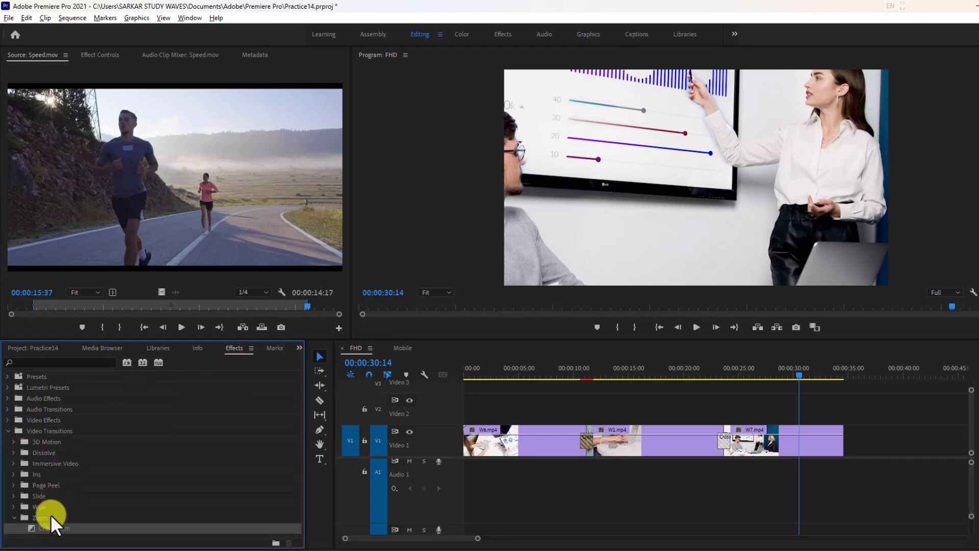
left_click(15, 516)
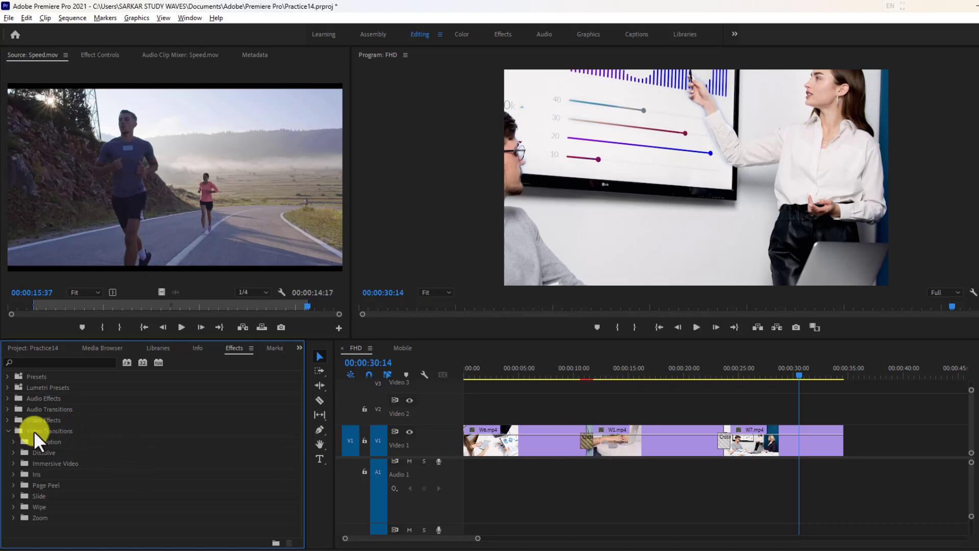
left_click(11, 431)
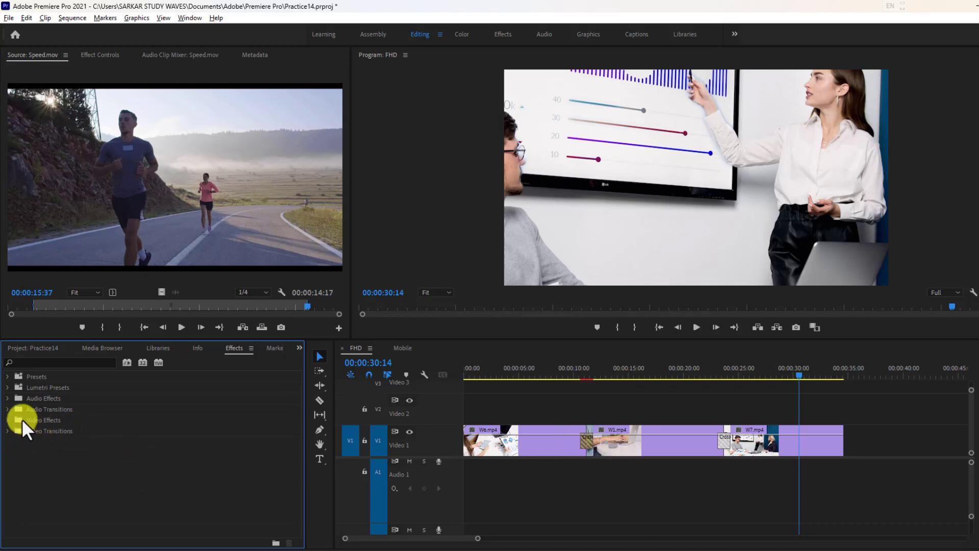
Locate and select Gaussian Blur in the Blur & Sharpen category of Video Effects.
left_click(9, 419)
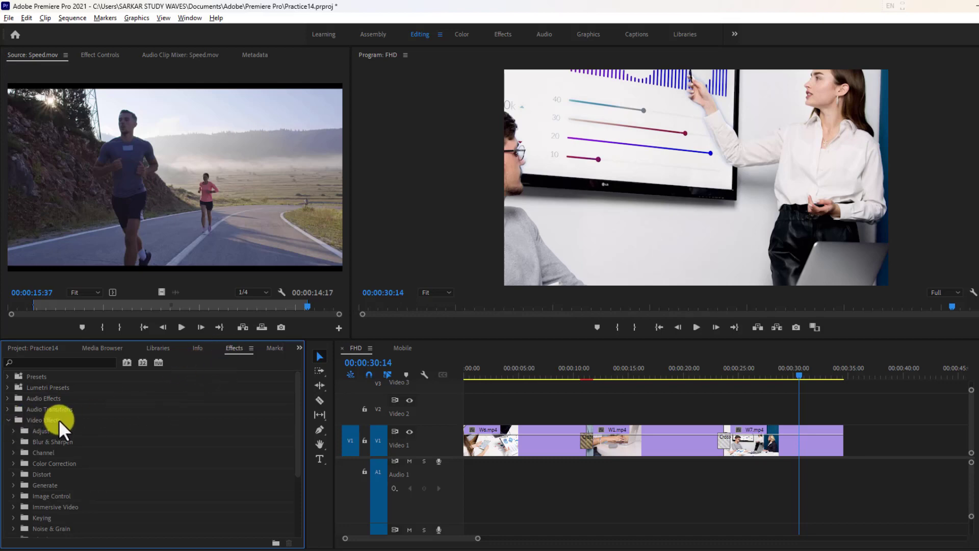
left_click(13, 441)
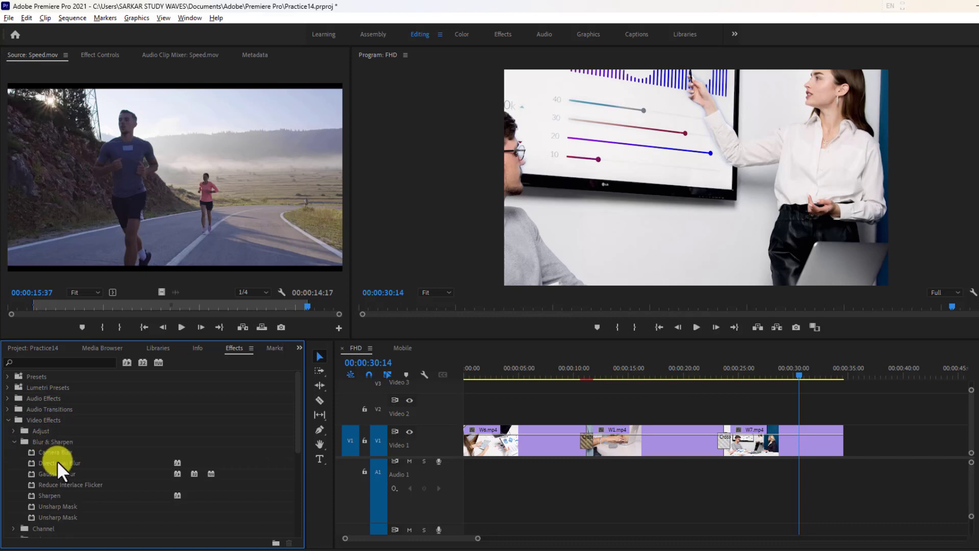
left_click(55, 473)
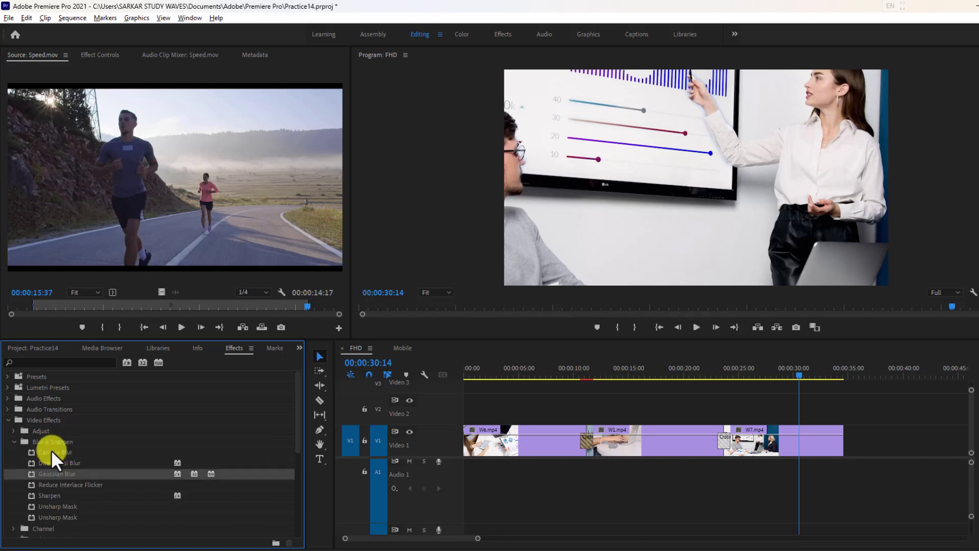
Skim through the FHD sequence and delete the clips W6.mp4, W1.mp4 and W7.mp4 from Video 1.
left_click(559, 368)
left_click(641, 367)
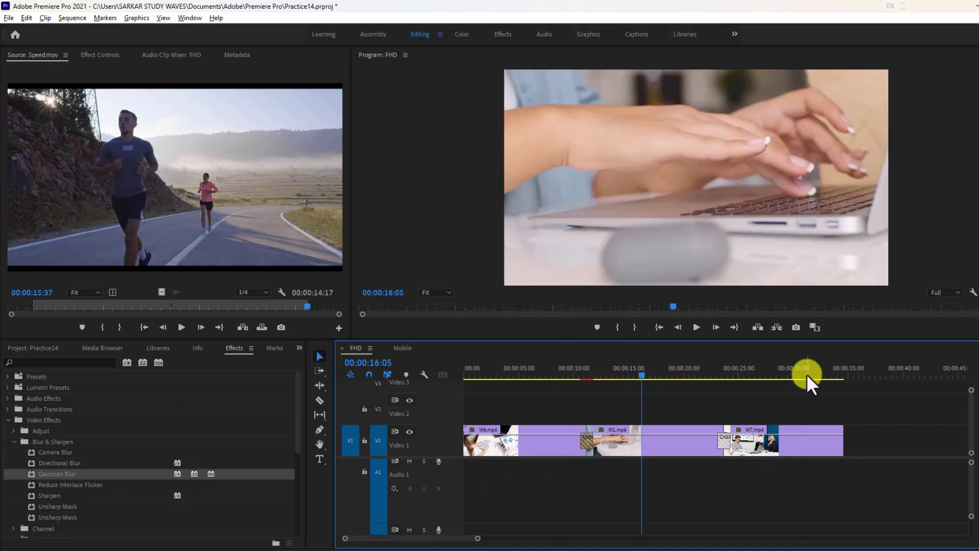
left_click(779, 367)
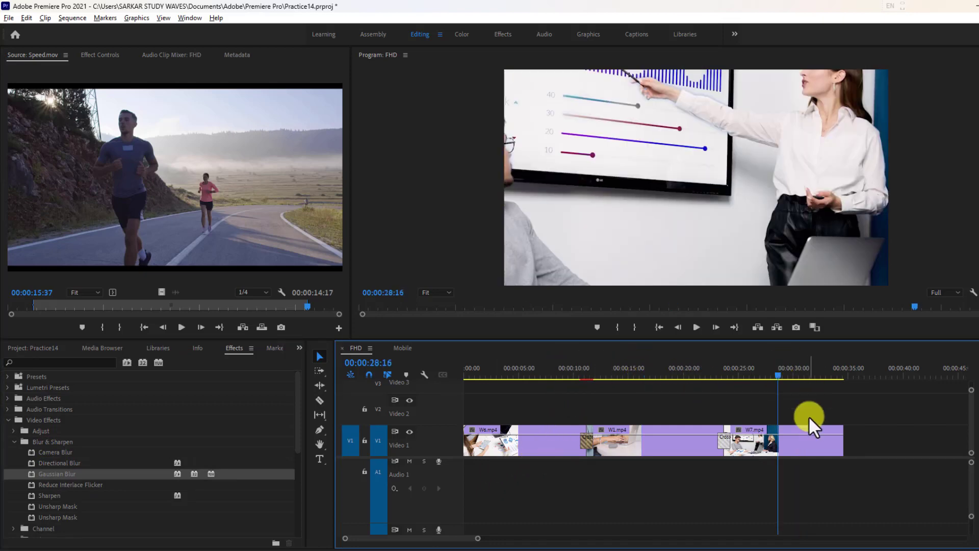
left_click_drag(487, 406, 780, 454)
key("Delete")
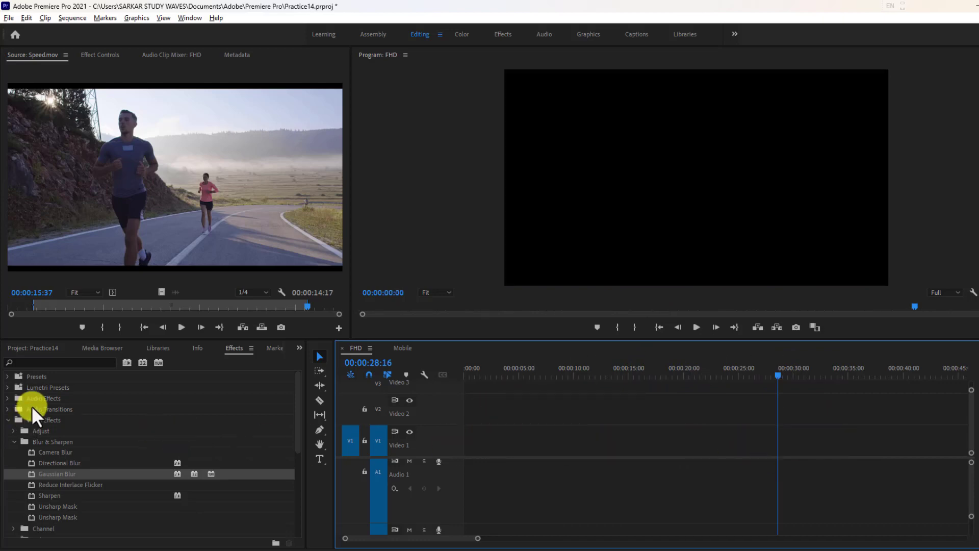
Place W3.mp4 from the Mask bin at the start of Video 1, park the playhead at 00:00:01:11 and collapse the bin.
left_click(40, 348)
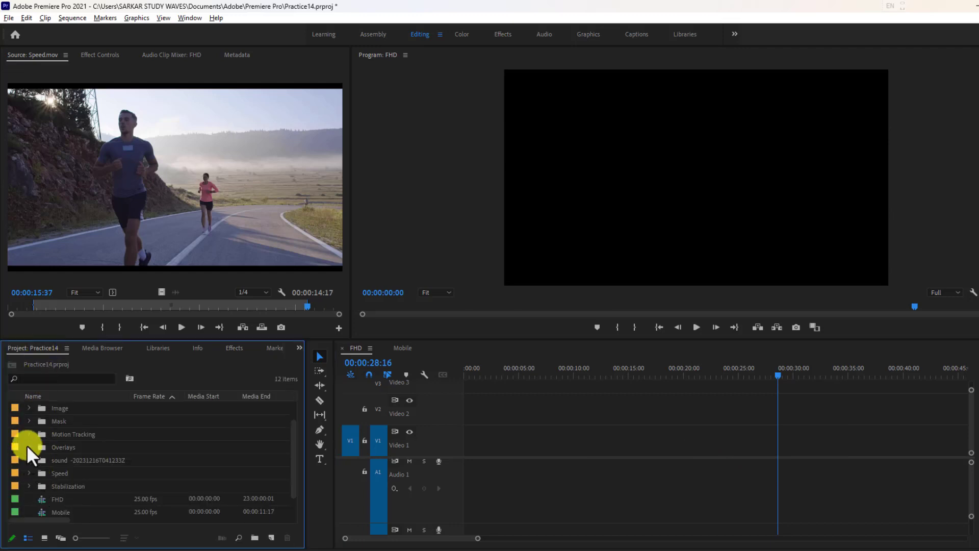
left_click(28, 421)
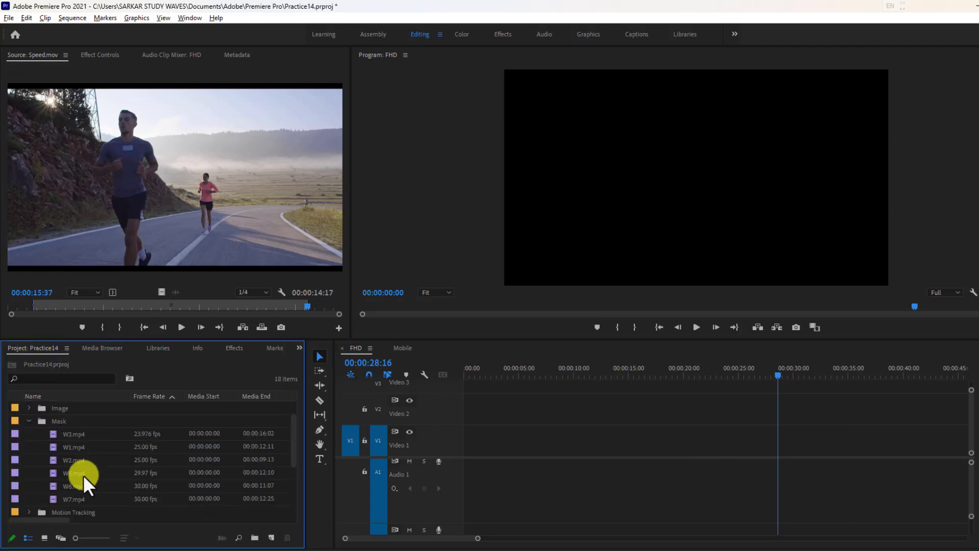
left_click_drag(71, 433, 465, 442)
left_click(589, 307)
left_click(479, 368)
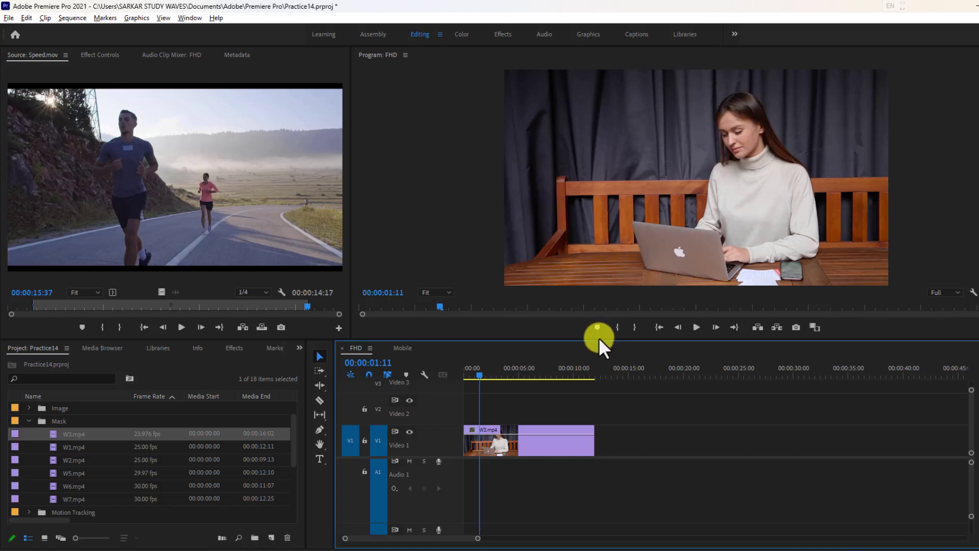
left_click(29, 420)
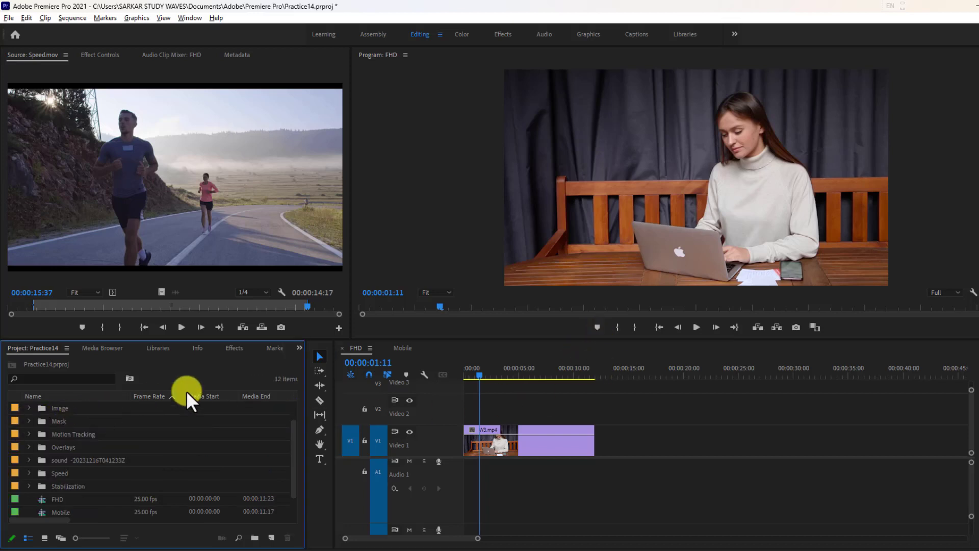
Apply the Gaussian Blur video effect from Blur & Sharpen to the W3.mp4 clip in the timeline.
left_click(236, 348)
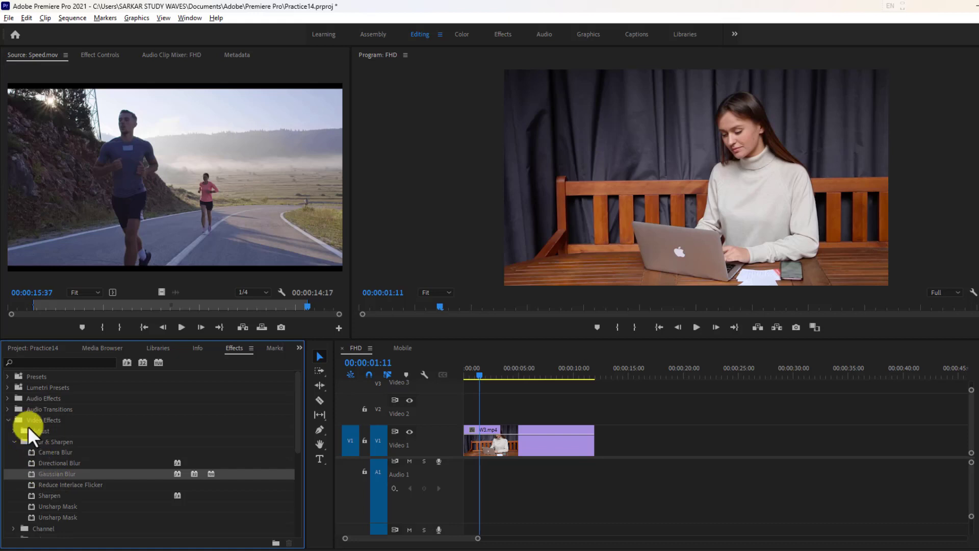
left_click(8, 420)
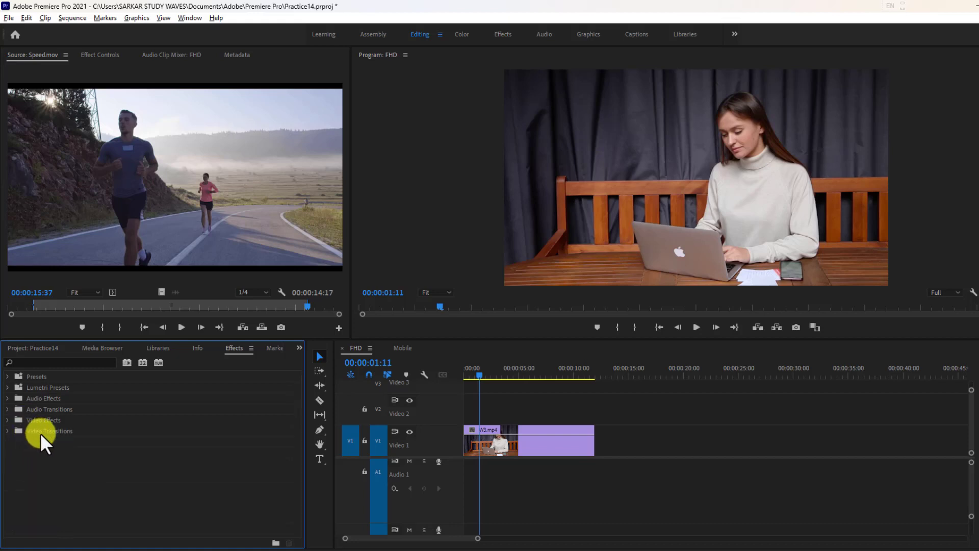
left_click(8, 420)
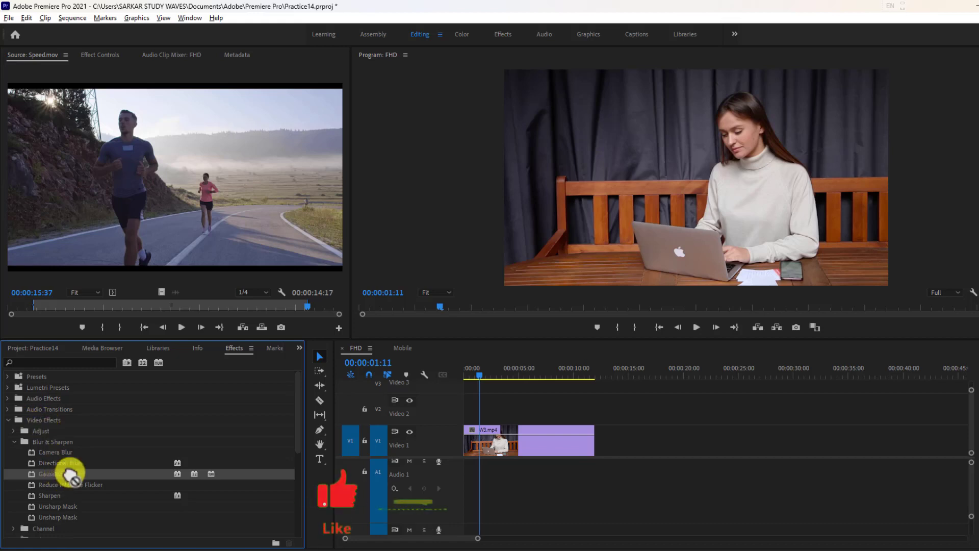
left_click_drag(68, 469, 540, 439)
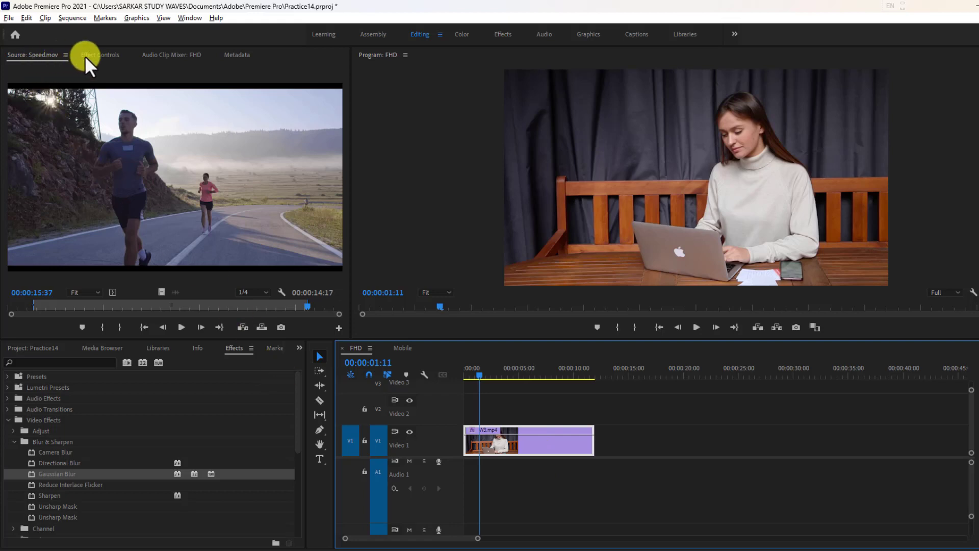
Show the Effect Controls for W3.mp4, check where that panel is enabled, and examine the Gaussian Blur settings.
left_click(99, 55)
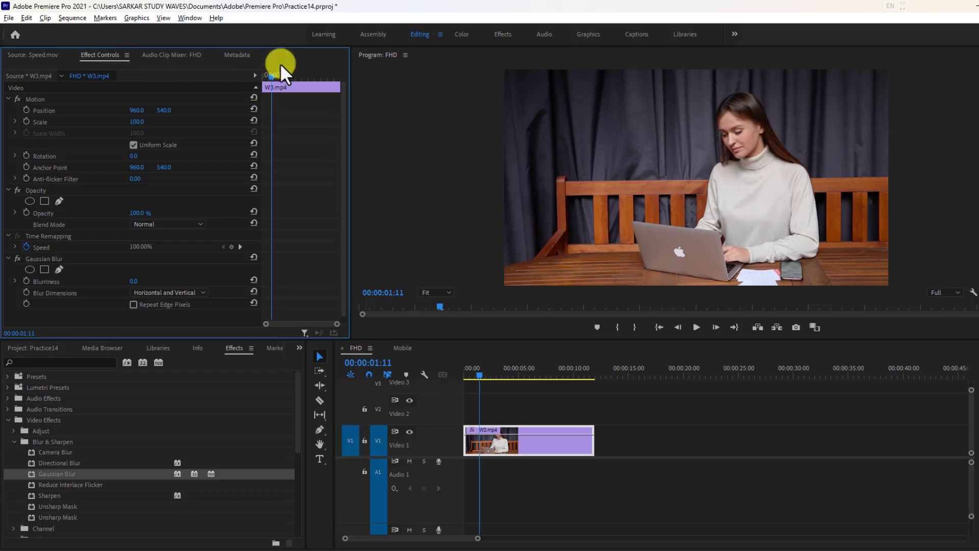
left_click(190, 18)
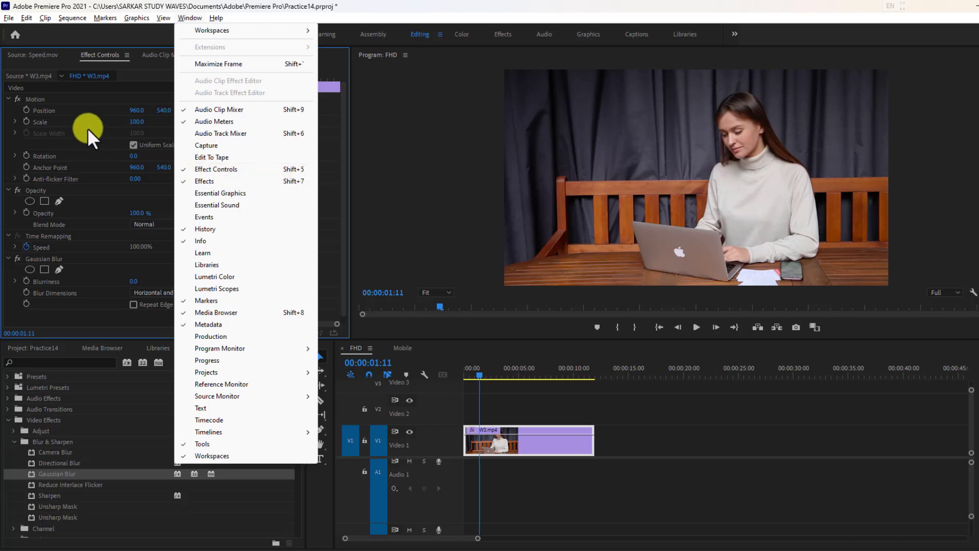
left_click(39, 64)
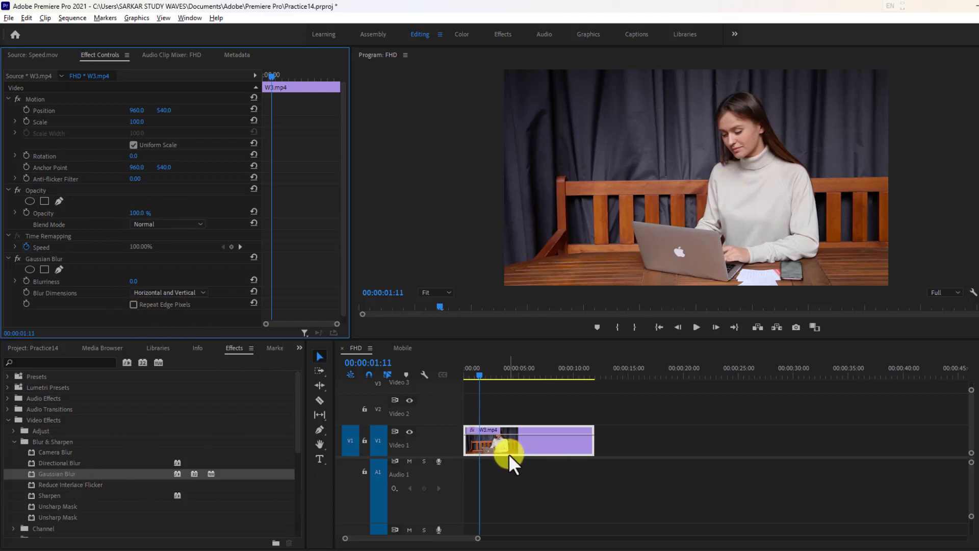
left_click(9, 258)
left_click(9, 258)
scroll(50, 280, "down", 1)
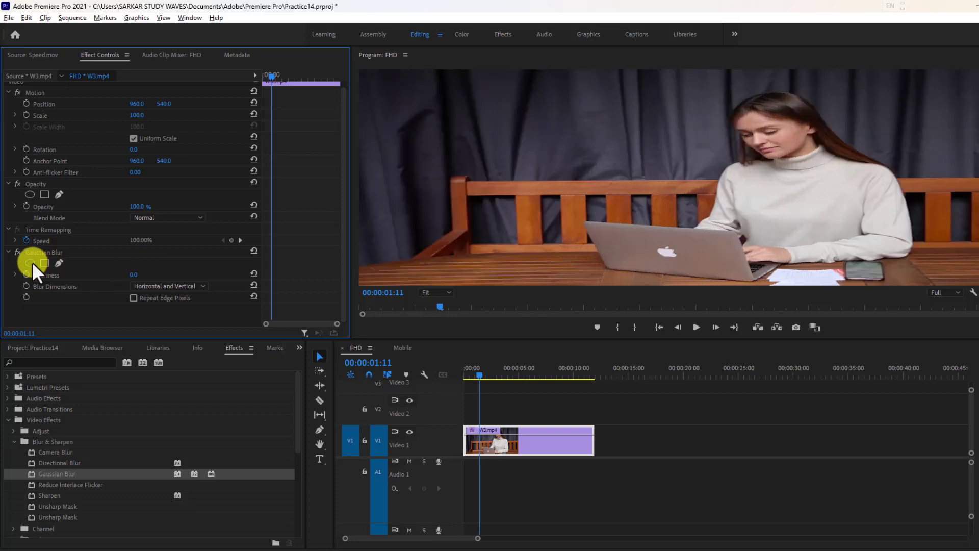
Add an ellipse mask to the Gaussian Blur and shape it around the woman's head in the Program monitor.
left_click(30, 263)
left_click_drag(712, 166, 769, 126)
scroll(110, 306, "down", 1)
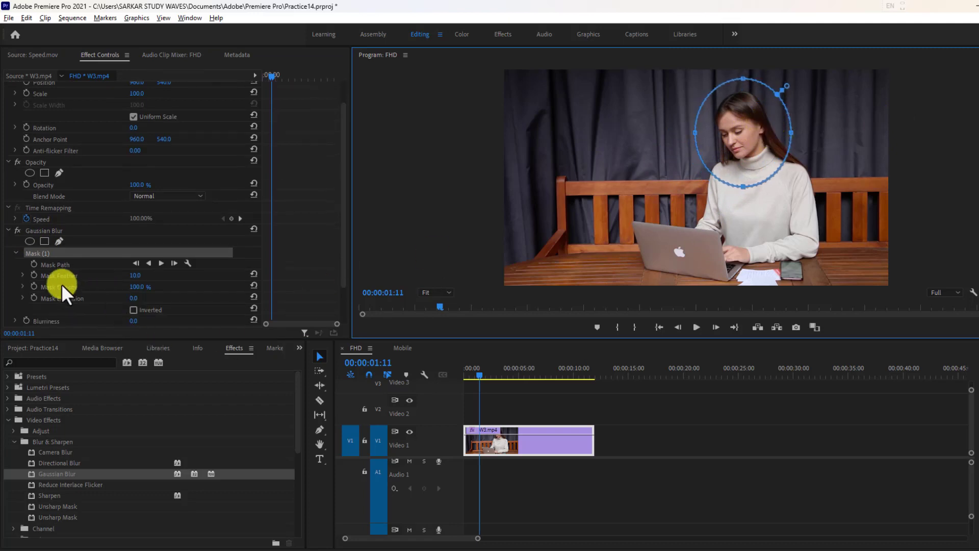
scroll(61, 281, "down", 1)
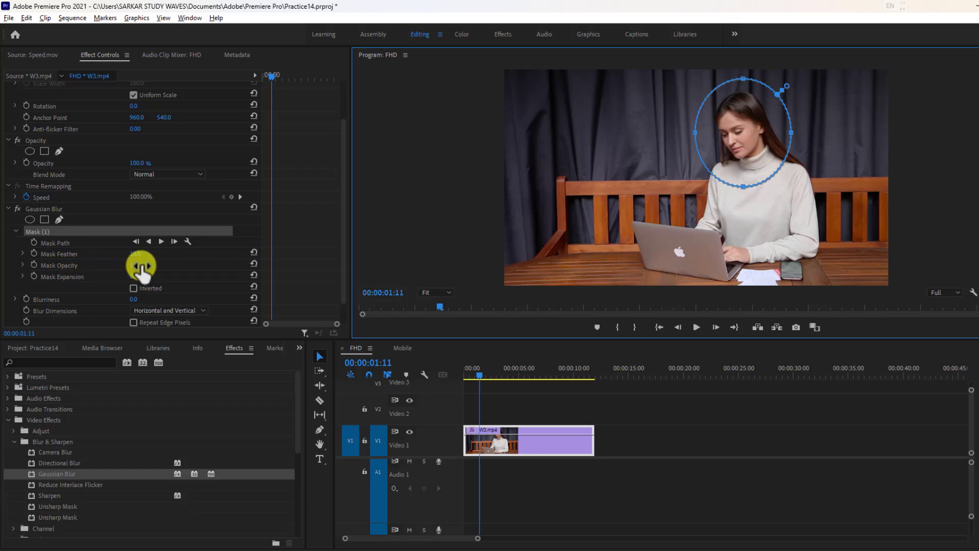
Set the Gaussian Blur's Mask Expansion to -5 and its Blurriness to about 60.
mouse_move(141, 265)
left_mouse_down()
mouse_move(107, 265)
mouse_move(153, 266)
left_mouse_up()
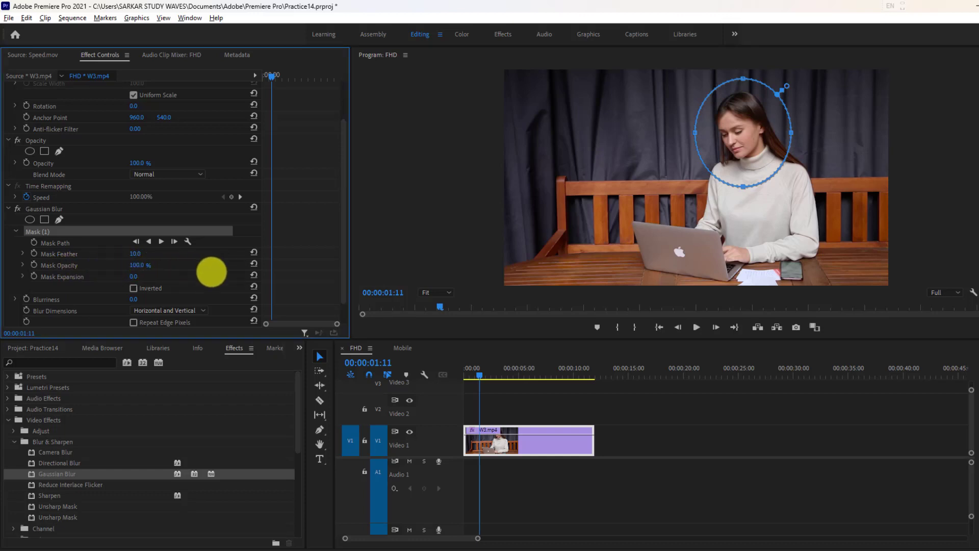
scroll(147, 303, "down", 2)
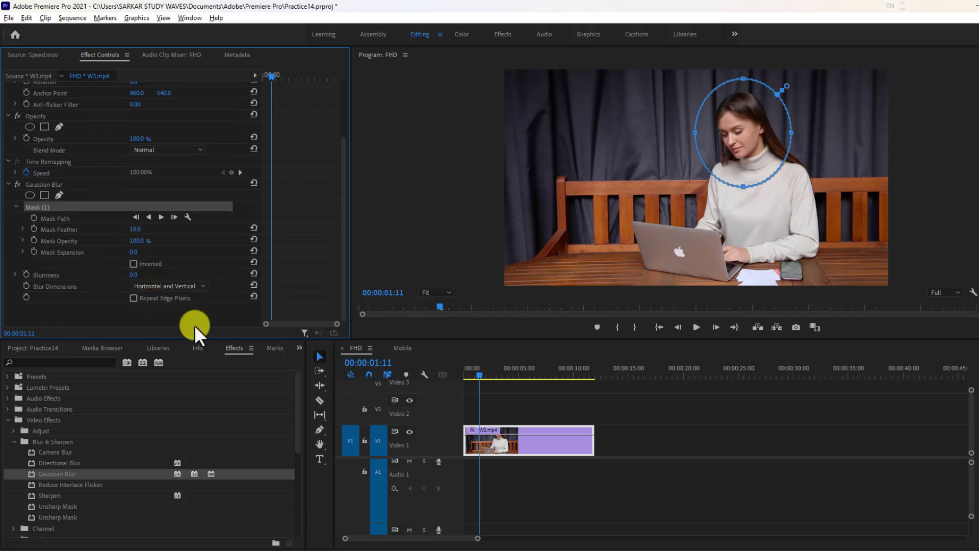
scroll(147, 259, "up", 1)
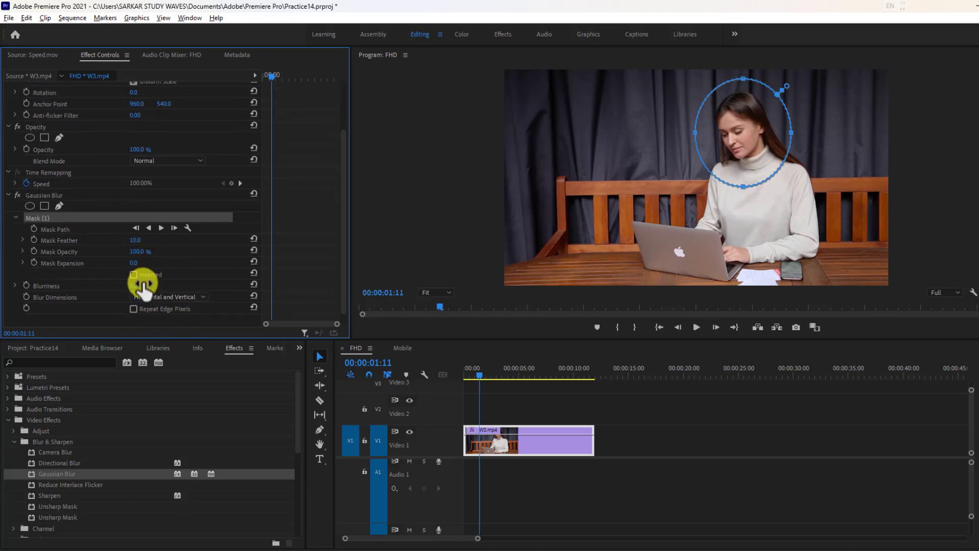
left_click_drag(136, 266, 174, 288)
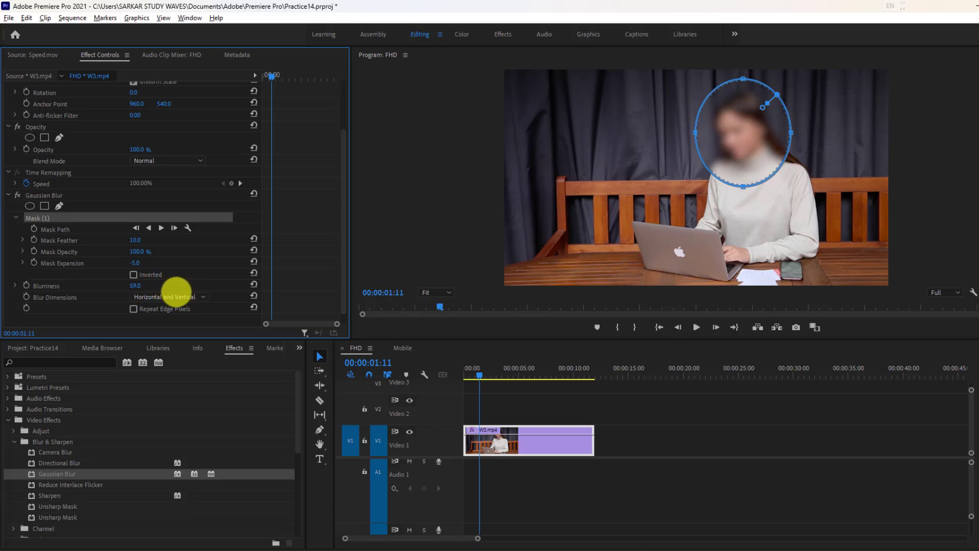
Play W3.mp4 to check how the blurred mask covers the woman's face, stopping at 00:00:05:07.
left_click(658, 326)
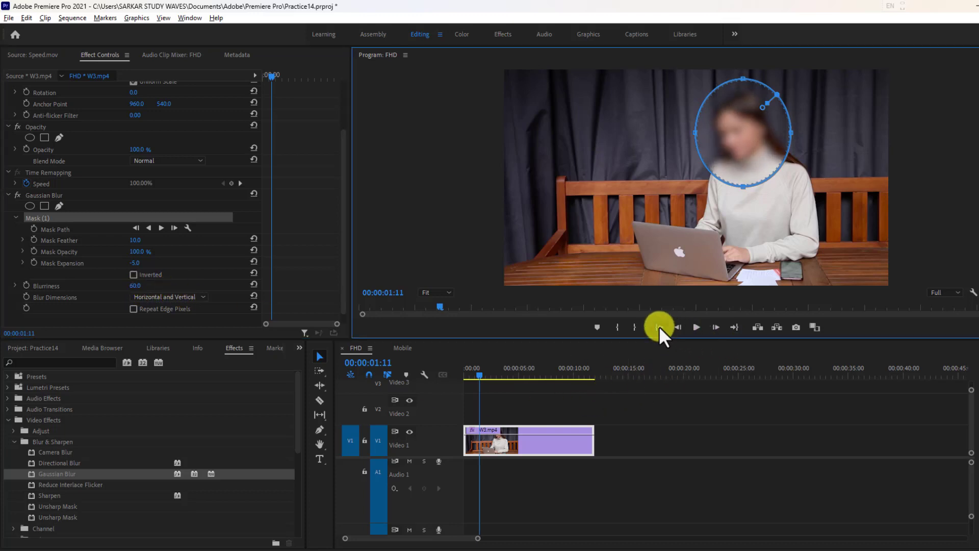
left_click(695, 328)
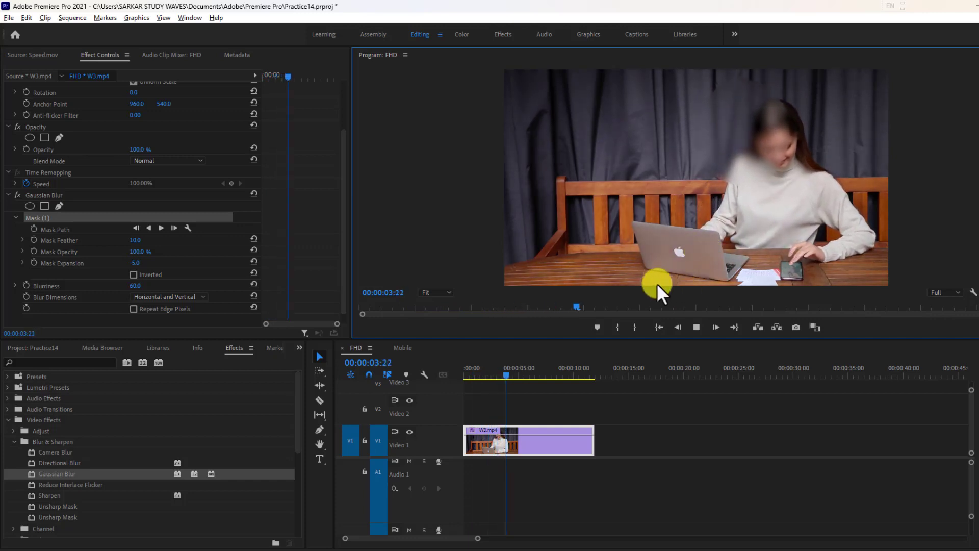
left_click(696, 327)
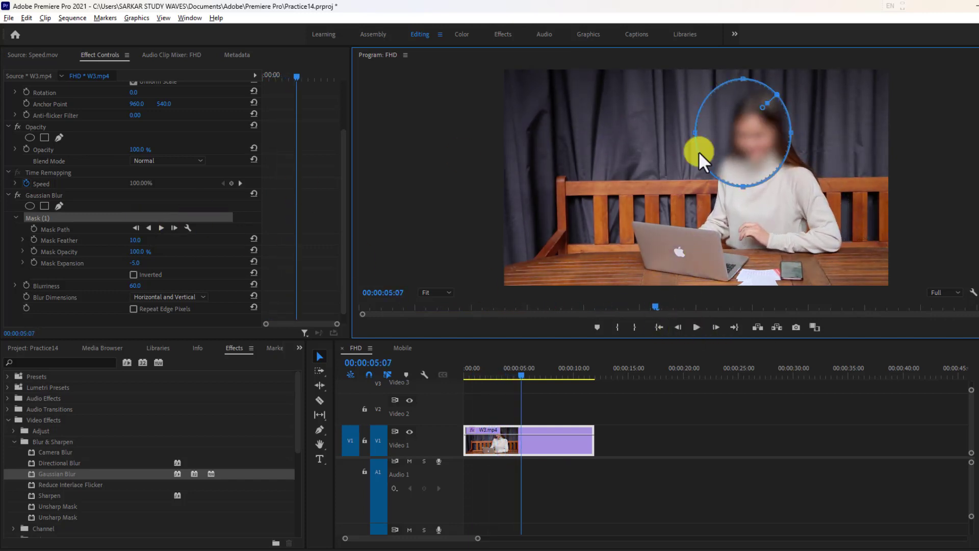
Widen the ellipse mask sideways to cover the head's movement and play the clip to 00:00:08:01.
left_click_drag(793, 134, 812, 133)
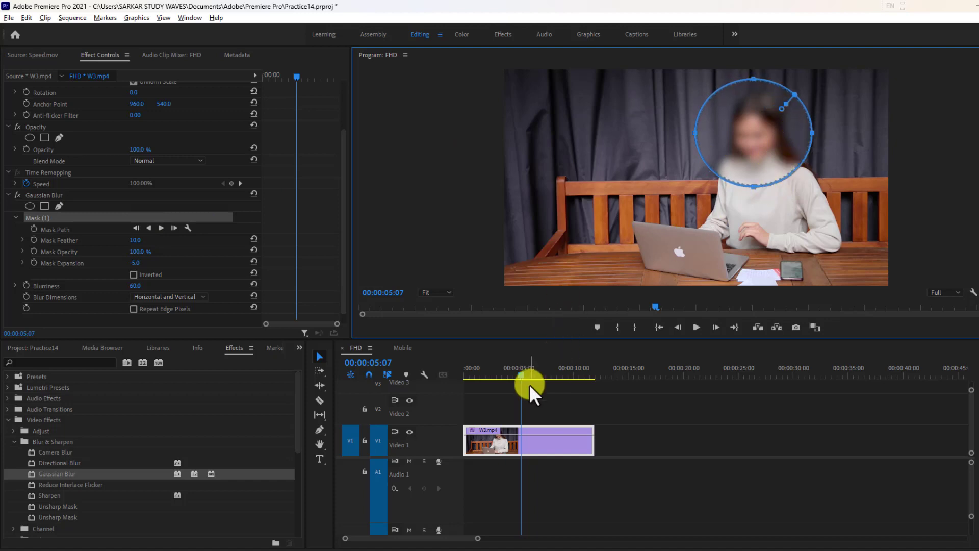
left_click(665, 327)
left_click(697, 326)
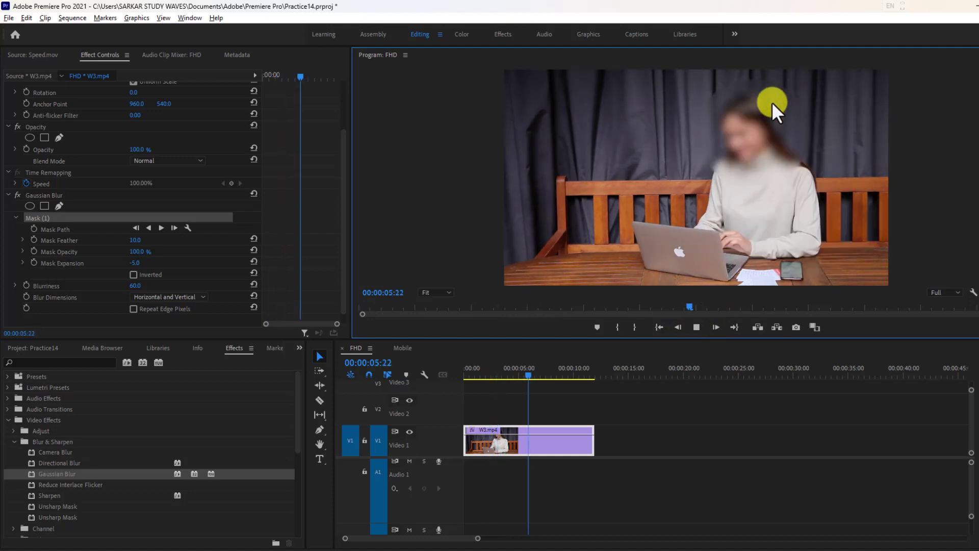
left_click(696, 327)
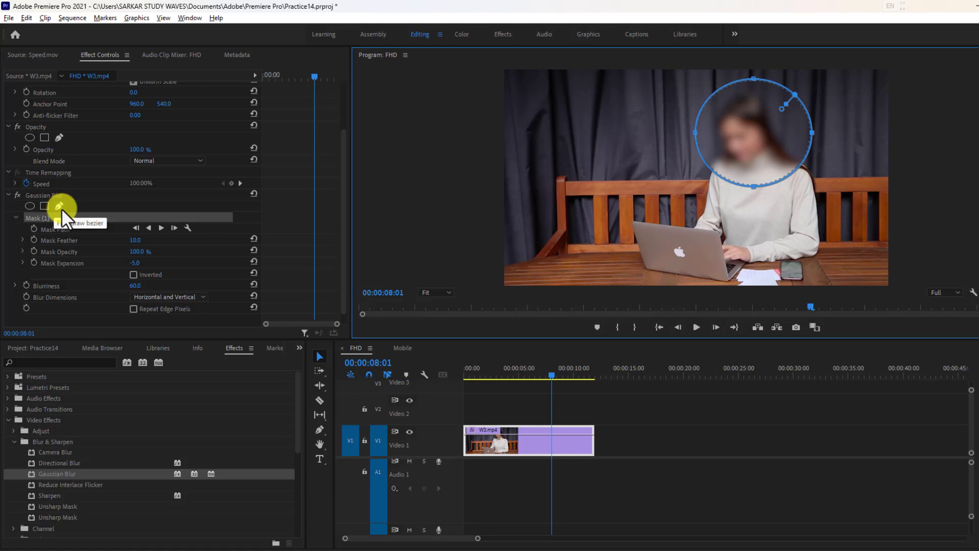
Set the mask's Feather to 193 and Expansion to 10, and the Gaussian Blur's Blurriness to 52.
left_click(135, 286)
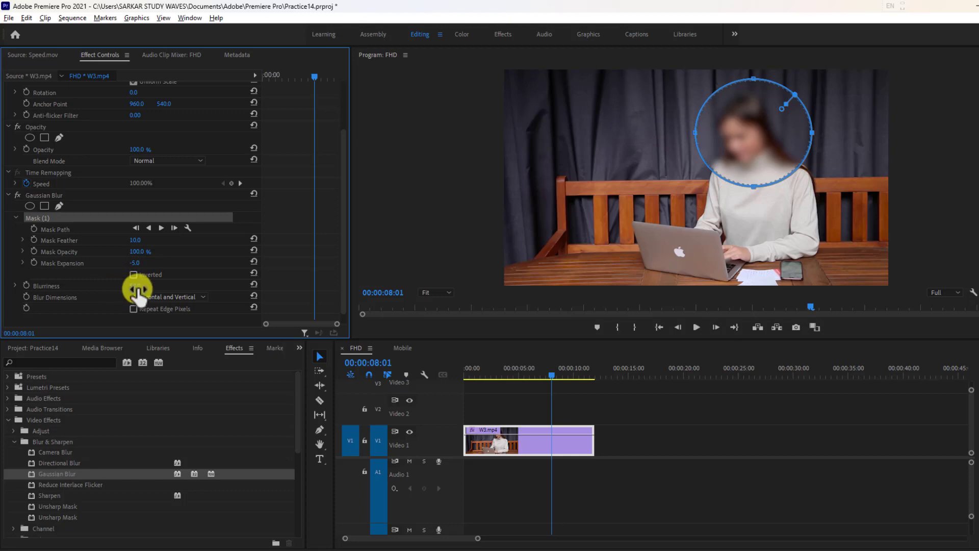
left_click_drag(136, 290, 202, 315)
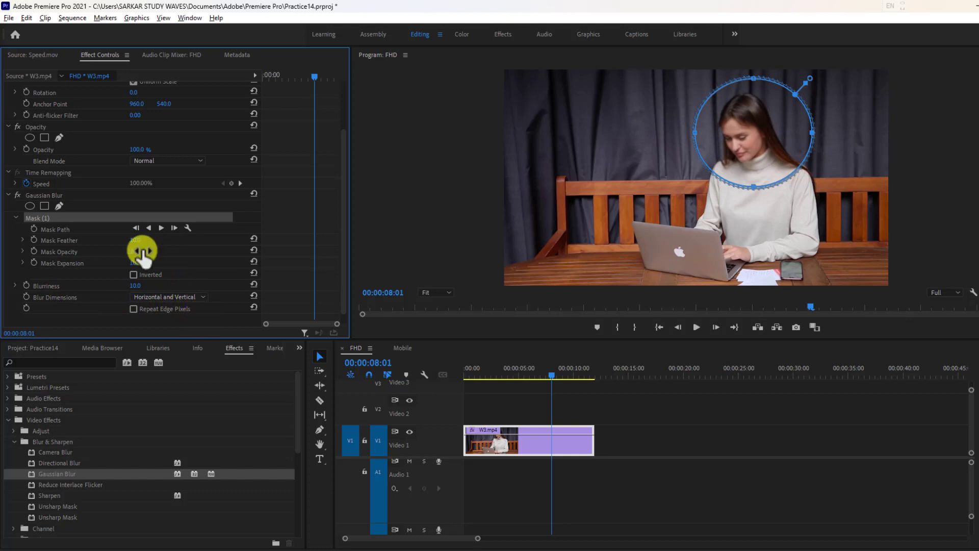
left_click_drag(143, 244, 192, 251)
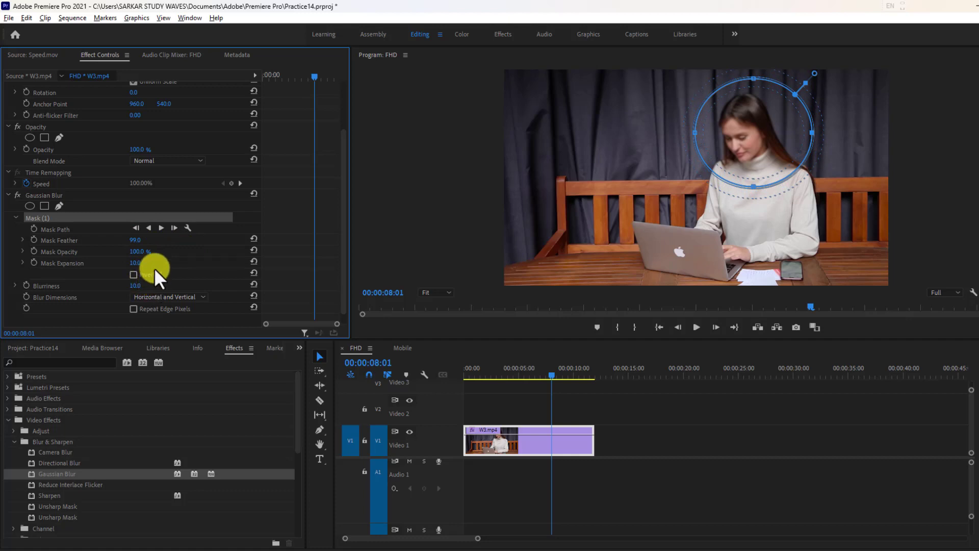
left_click_drag(139, 245, 195, 250)
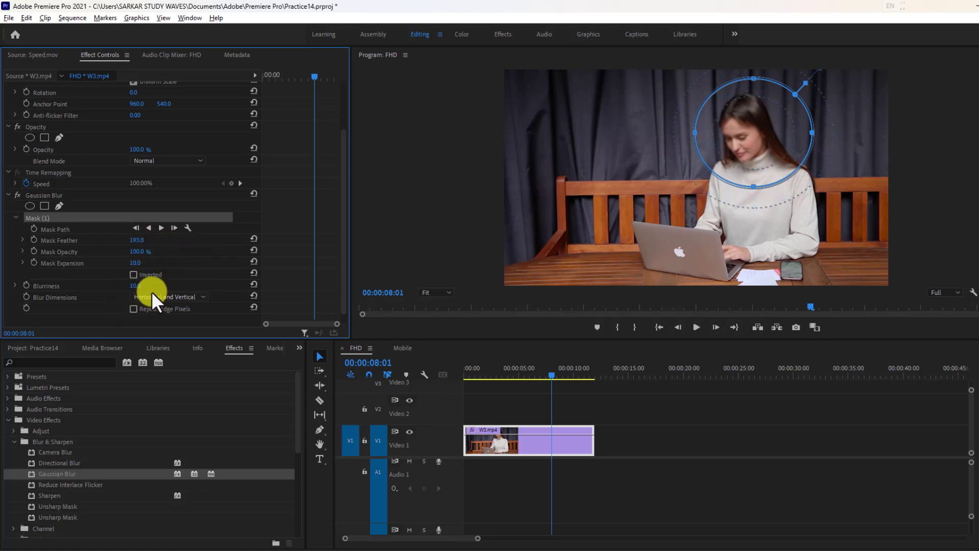
left_click_drag(141, 289, 180, 285)
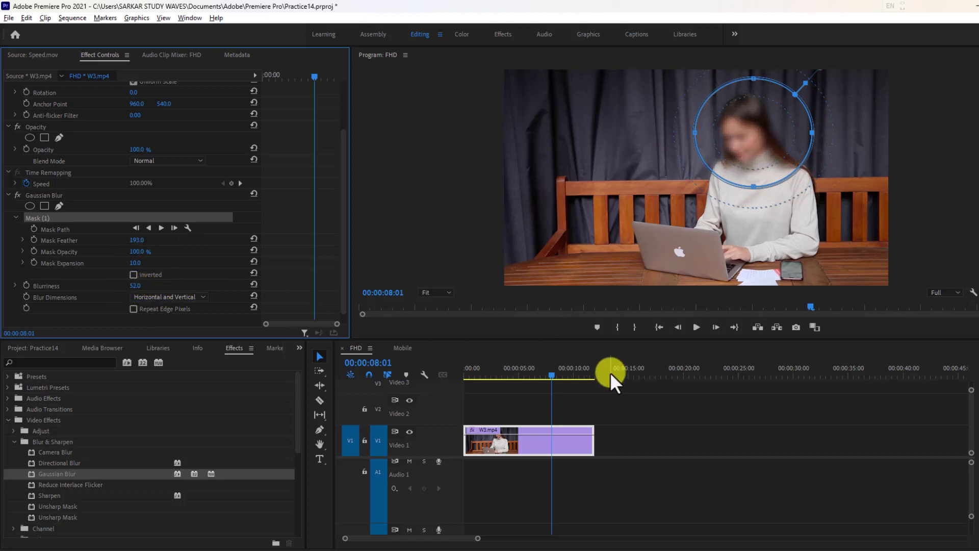
Play W3.mp4 from the beginning to check the masked face blur, stopping at 00:00:07:02.
left_click(659, 327)
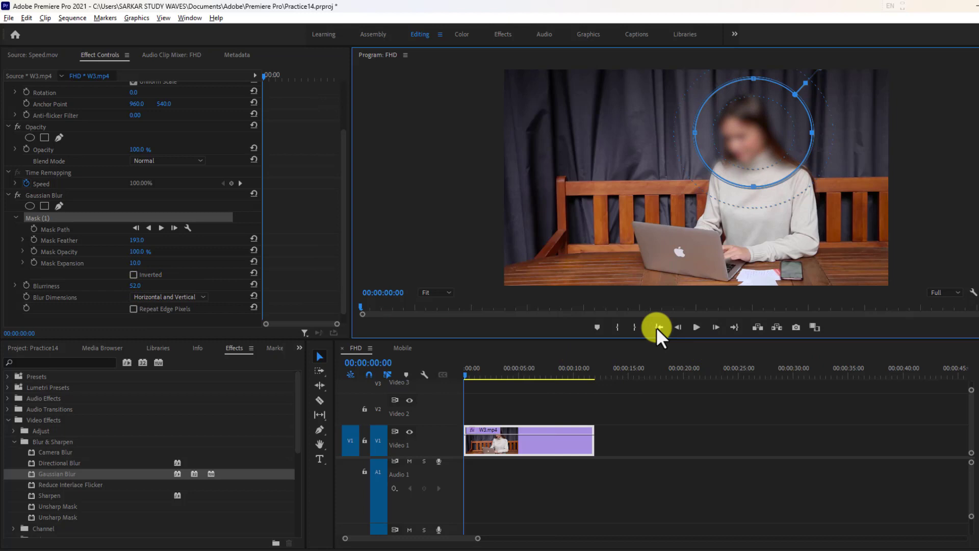
left_click(693, 326)
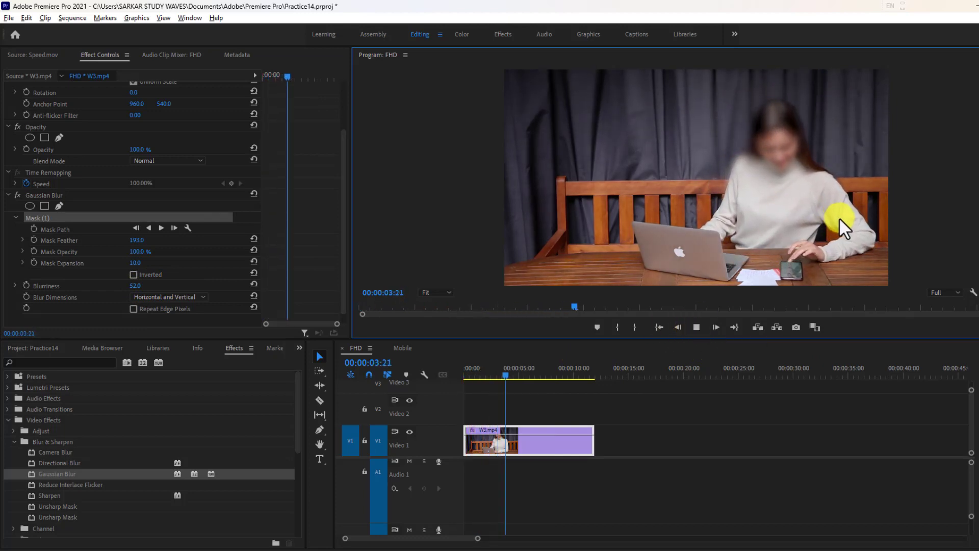
left_click(697, 329)
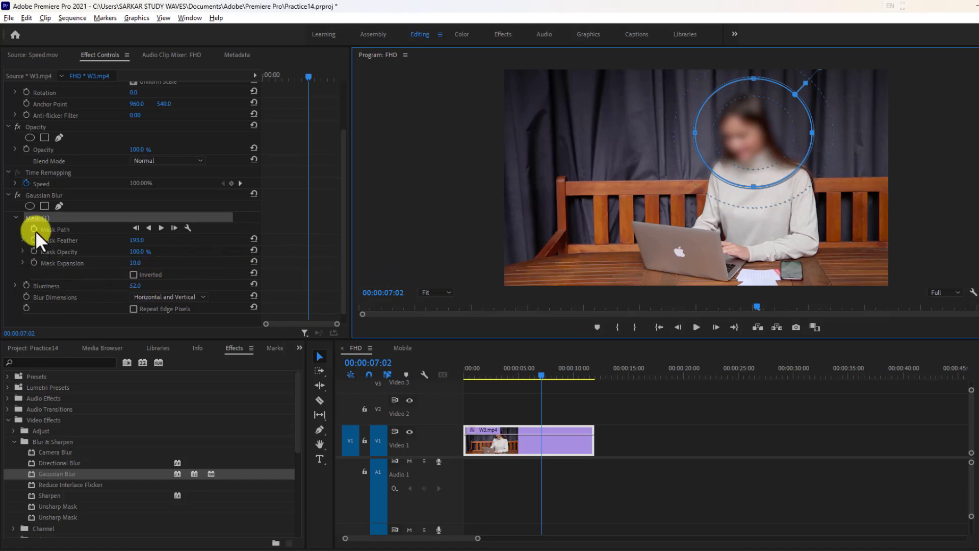
Clear the Gaussian Blur effect from W3.mp4 and undo the removal.
left_click(15, 217)
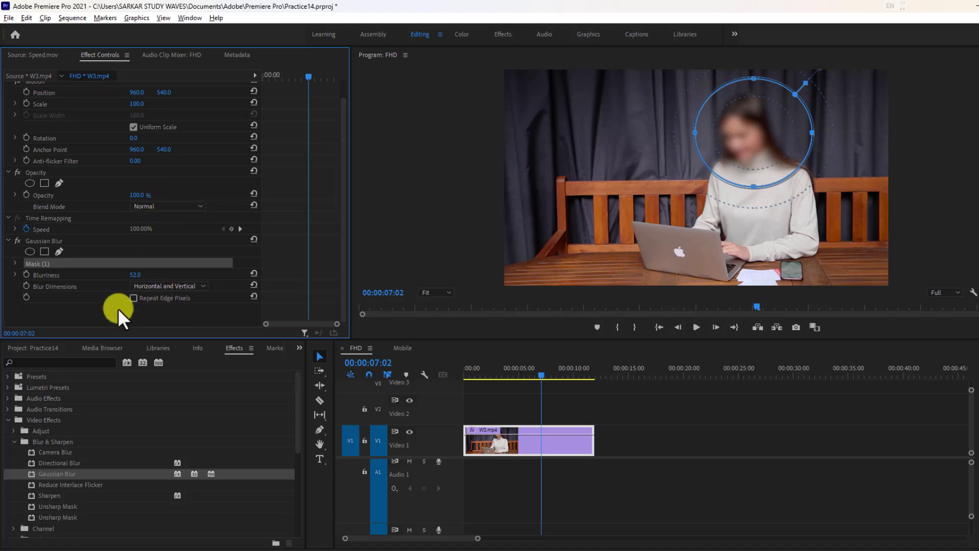
left_click(10, 242)
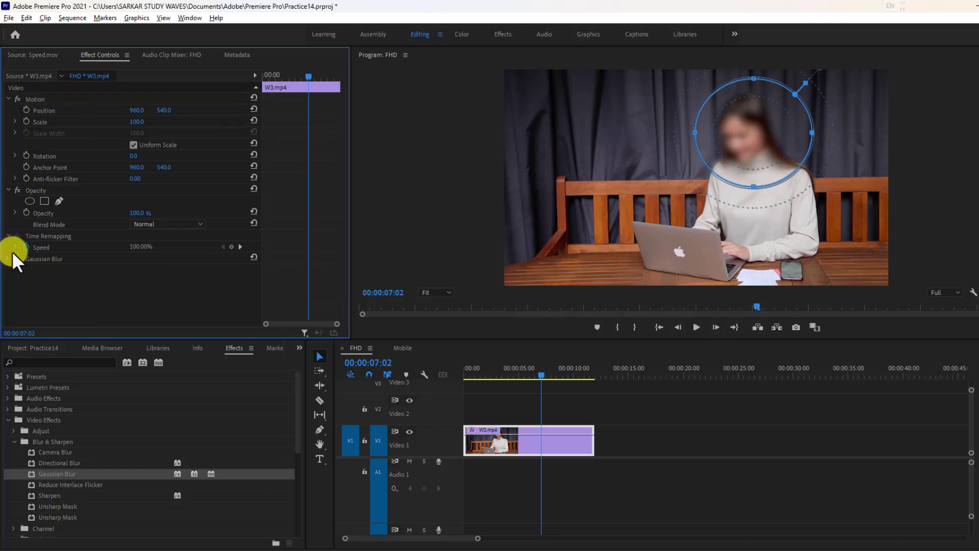
left_click(6, 258)
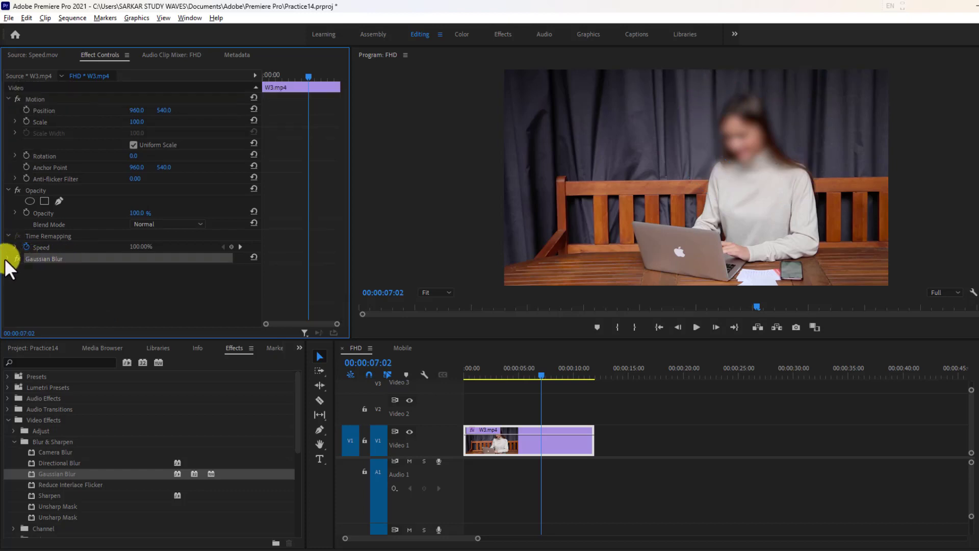
left_click(8, 258)
right_click(32, 258)
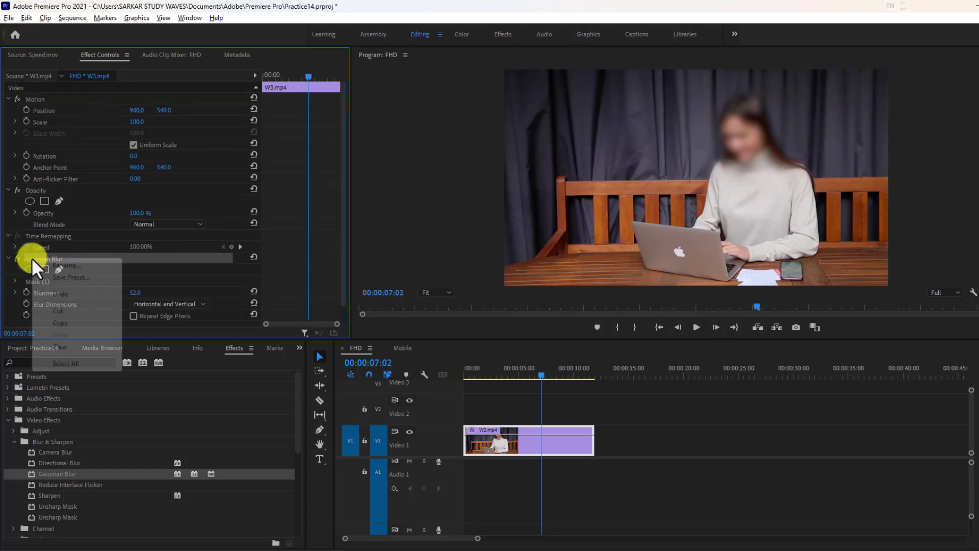
left_click(63, 345)
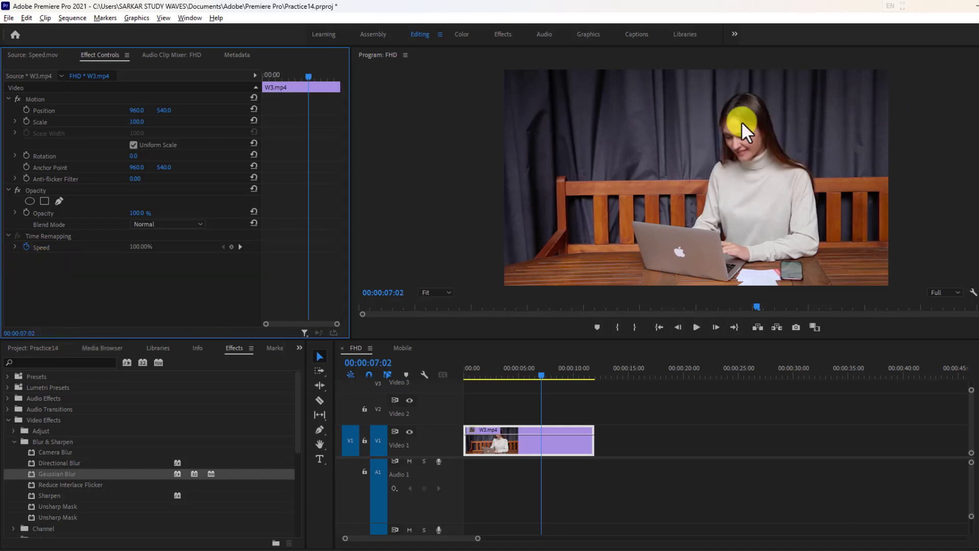
key("ctrl+z")
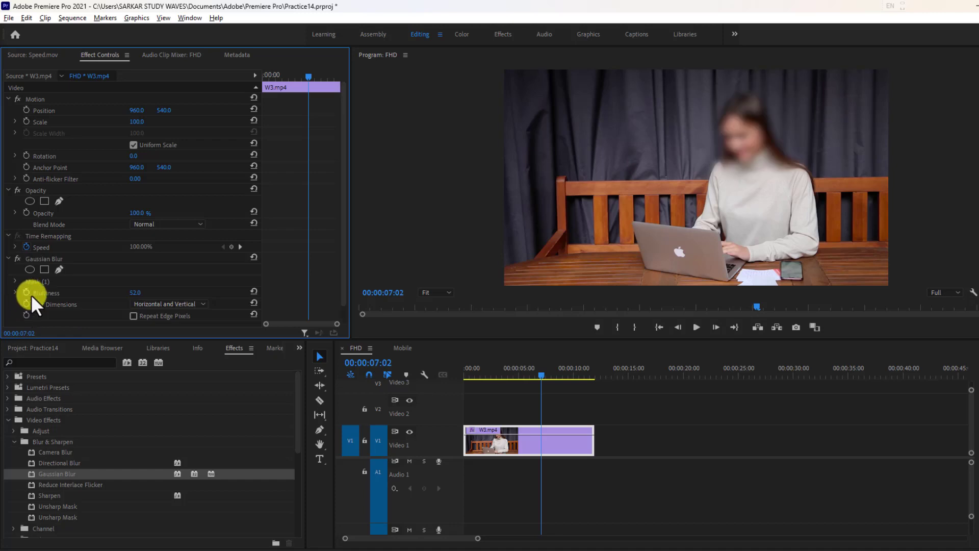
Remove the Gaussian Blur effect together with its mask from W3.mp4.
right_click(31, 259)
left_click(78, 347)
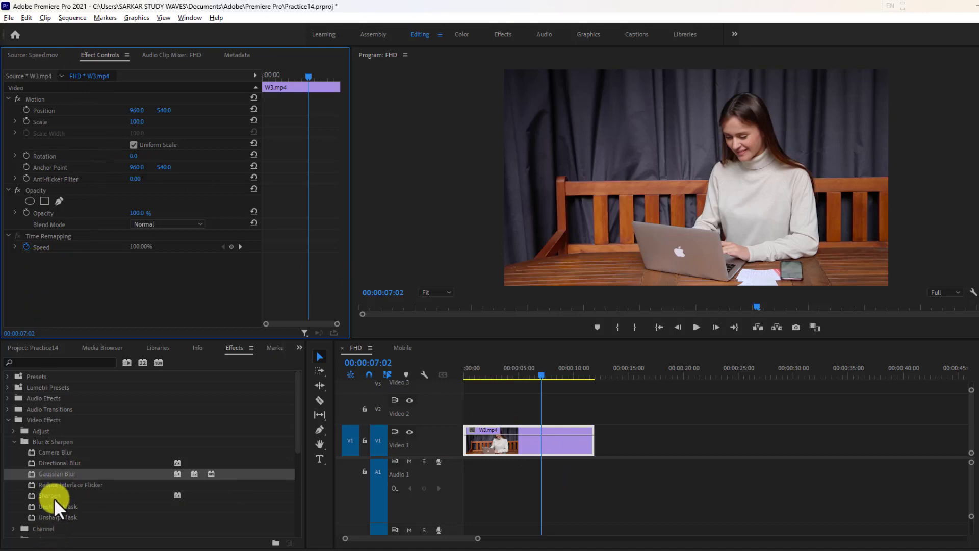
Apply the Sharpen effect to W3.mp4 and clear it from the clip again.
left_click_drag(54, 495, 572, 436)
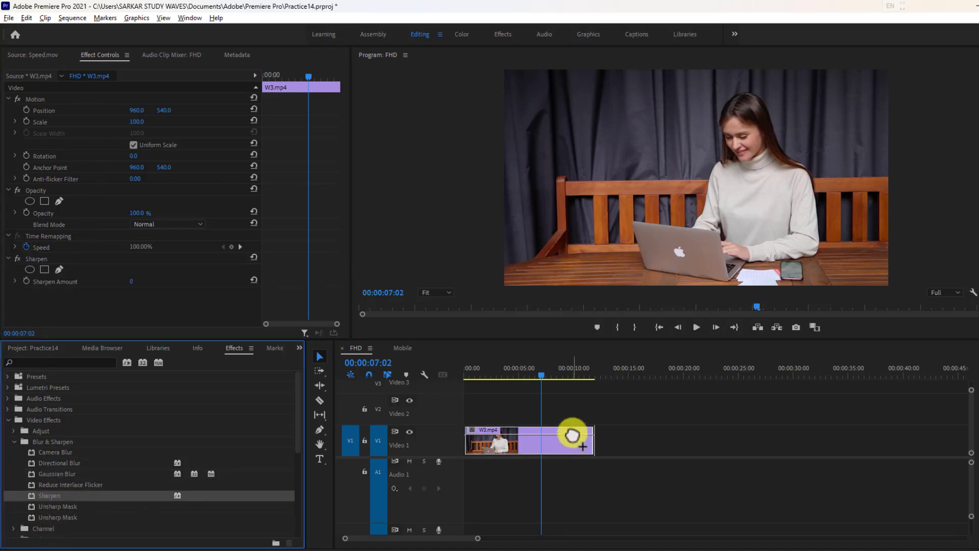
right_click(35, 260)
left_click(75, 350)
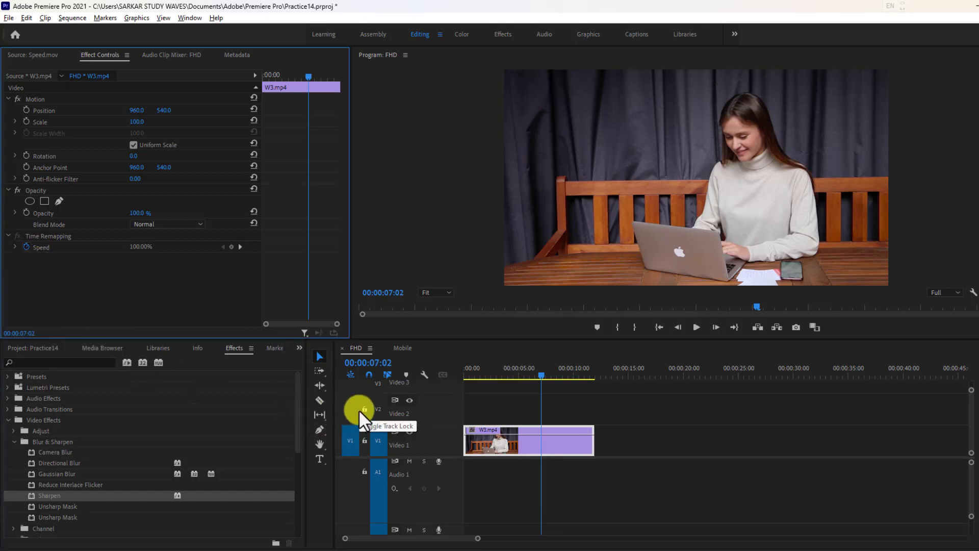
Collapse the Blur & Sharpen category and the whole Video Effects folder in the effects list.
left_click(9, 442)
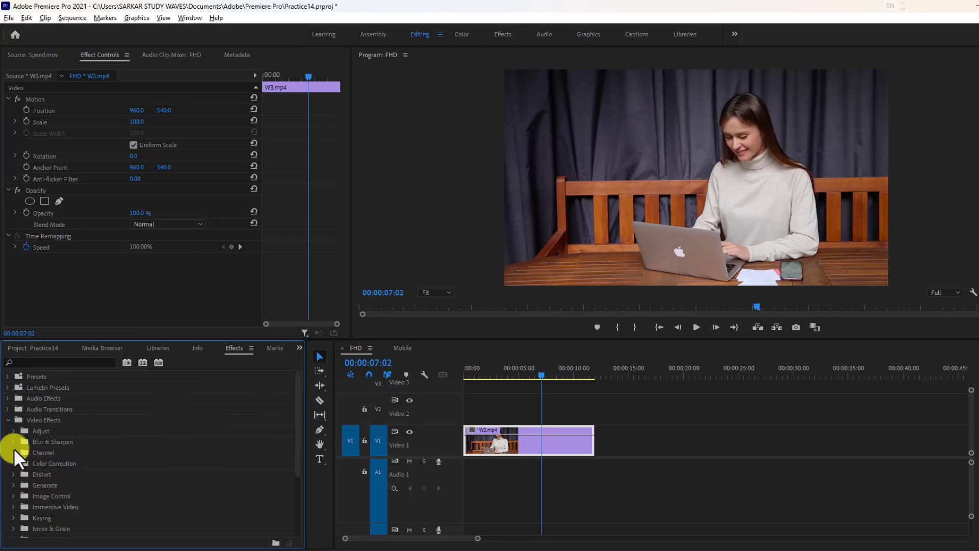
left_click(8, 420)
left_click(8, 420)
left_click(8, 420)
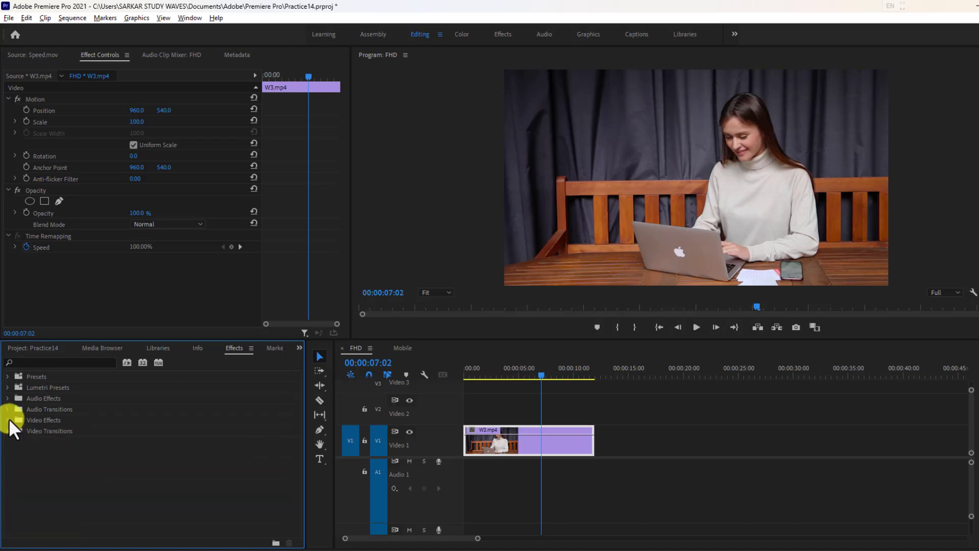